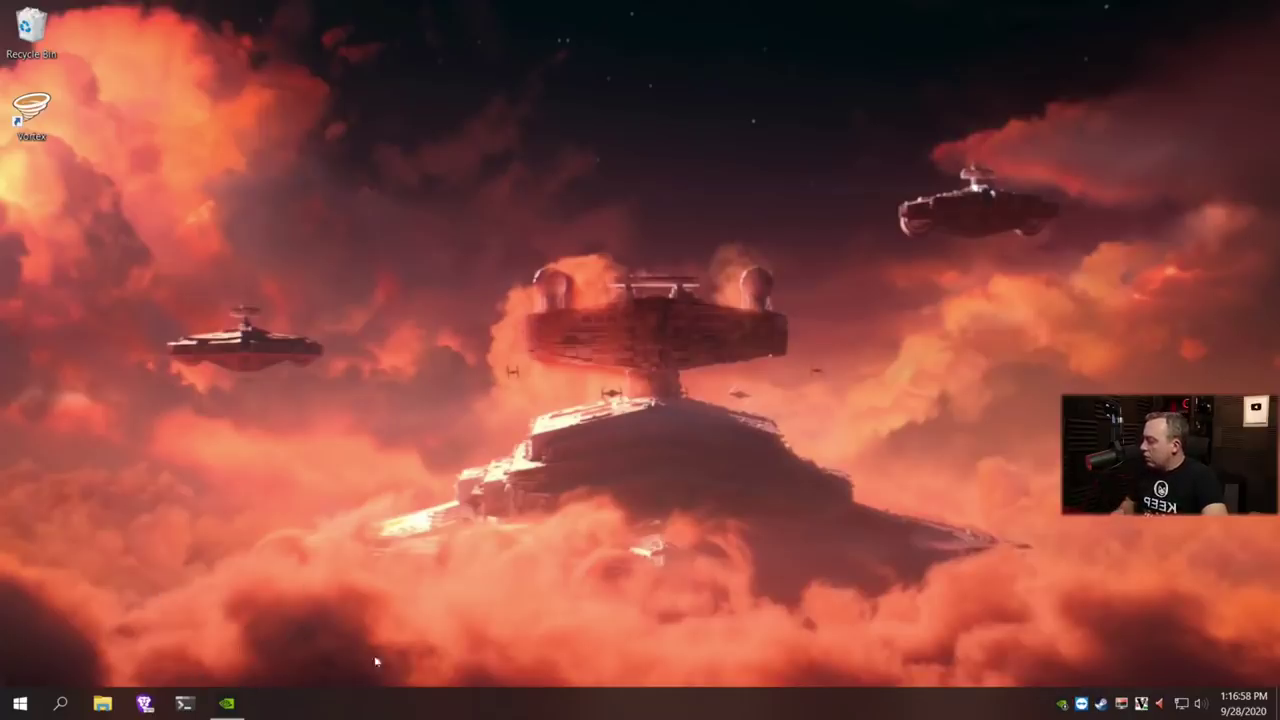
# Step: Inspect the CPU and GPU performance graphs in Task Manager and close it
pyautogui.rightClick(428, 708)
pyautogui.click(474, 624)
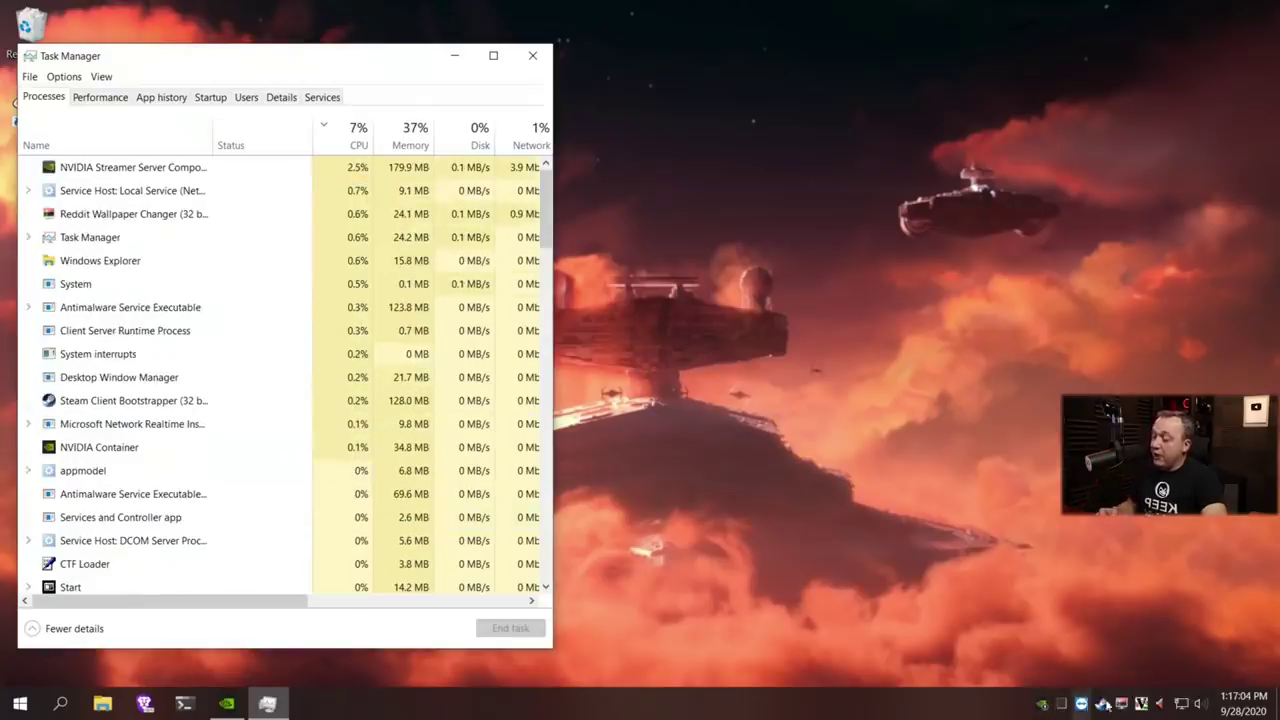
pyautogui.moveTo(1143, 704)
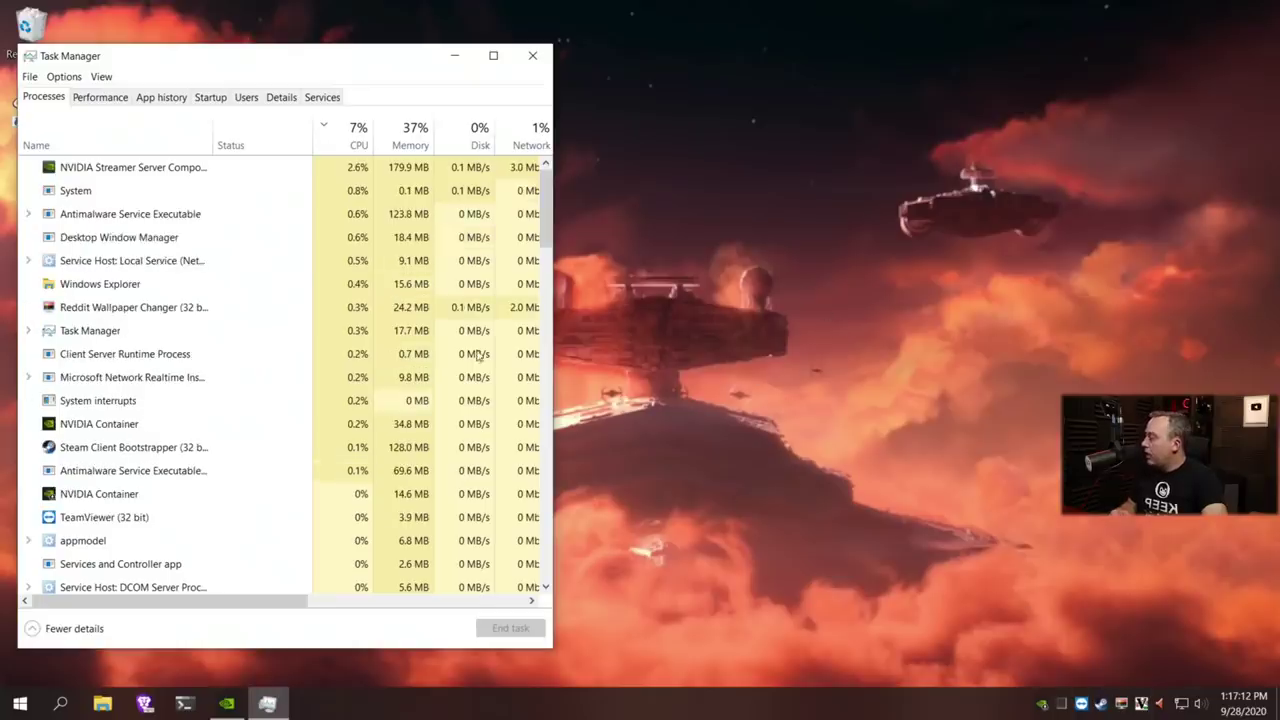
pyautogui.click(86, 97)
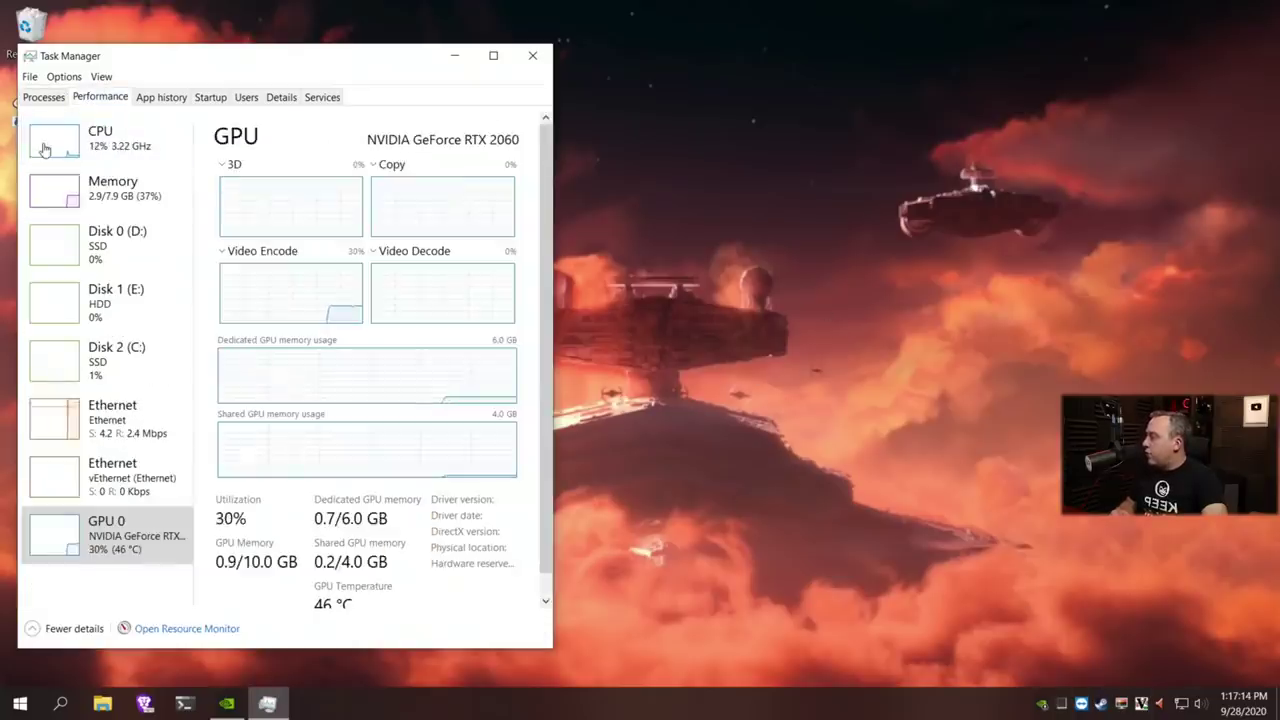
pyautogui.click(100, 142)
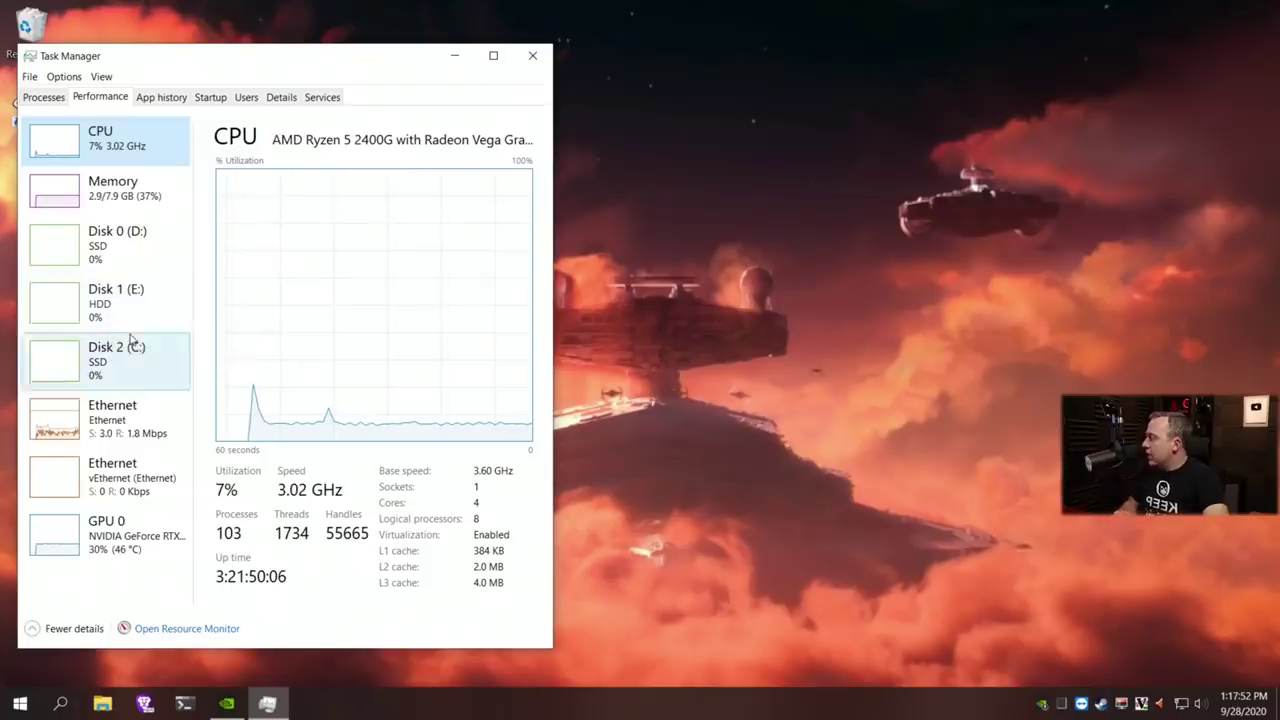
pyautogui.click(150, 555)
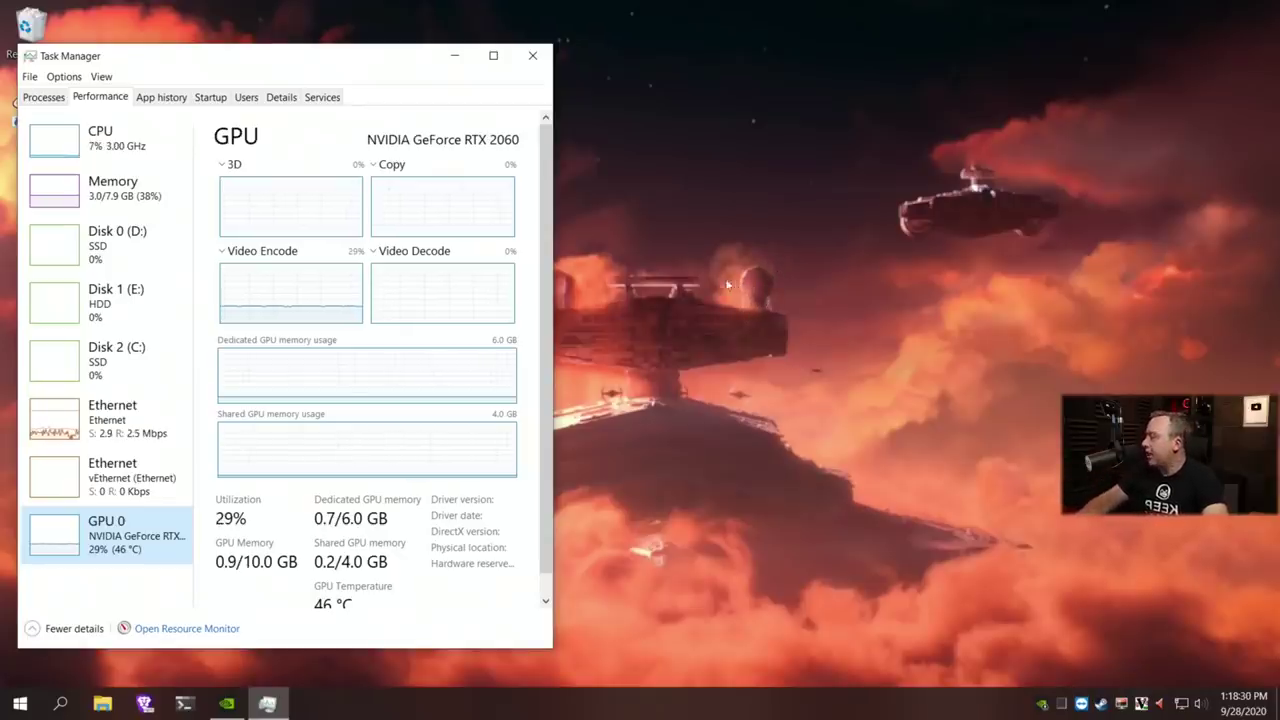
pyautogui.hotkey('alt', 'F4')
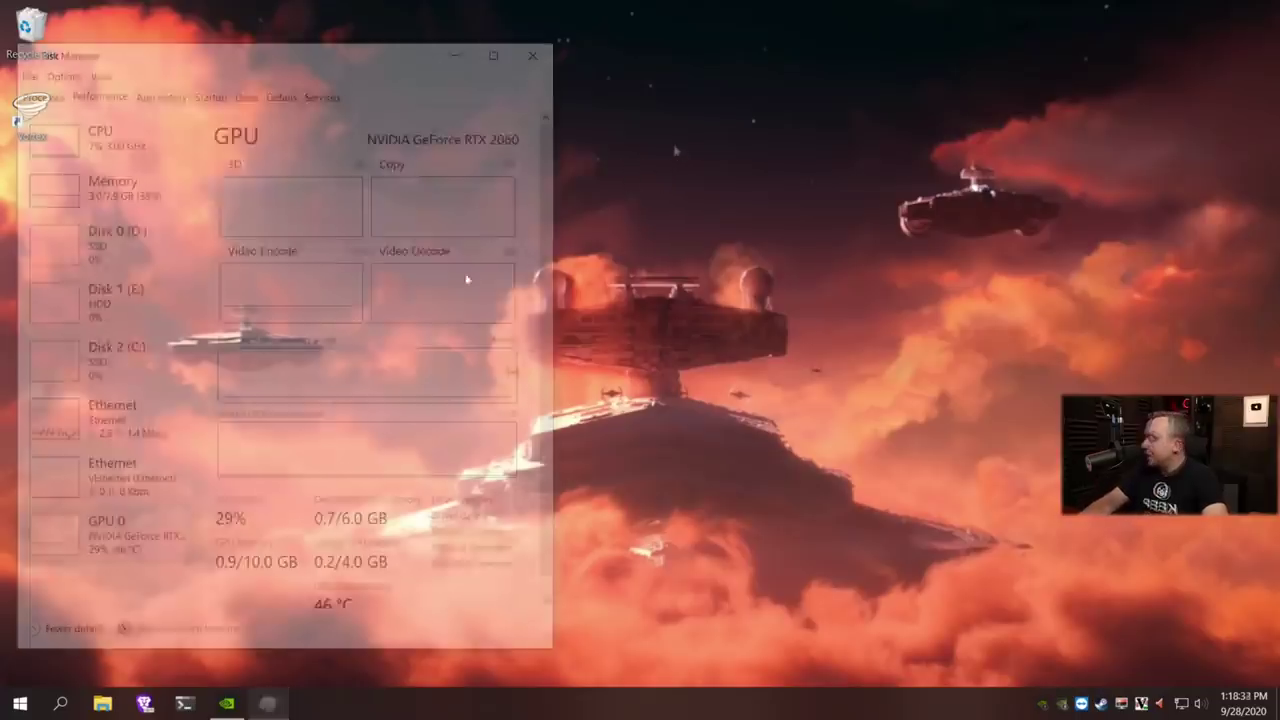
# Step: Switch to the Steam library and look through the full list of owned games
pyautogui.rightClick(1101, 703)
pyautogui.click(1121, 578)
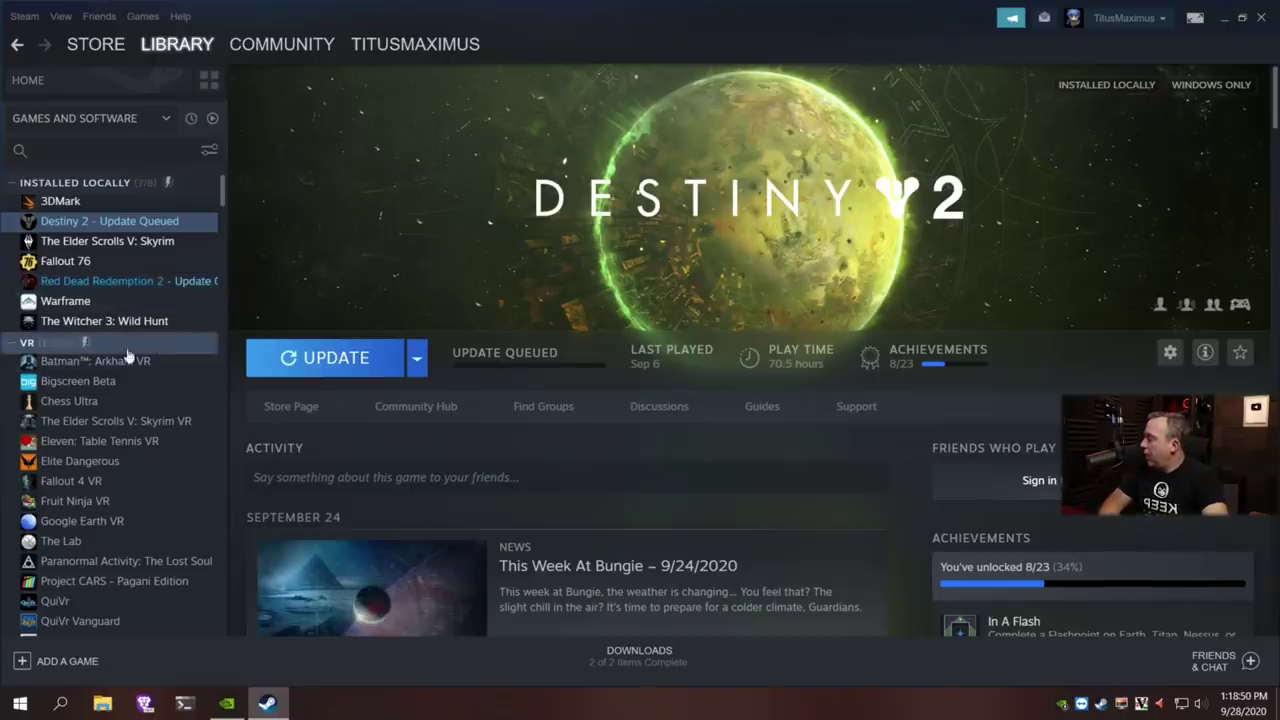
pyautogui.scroll(-15, 140, 470)
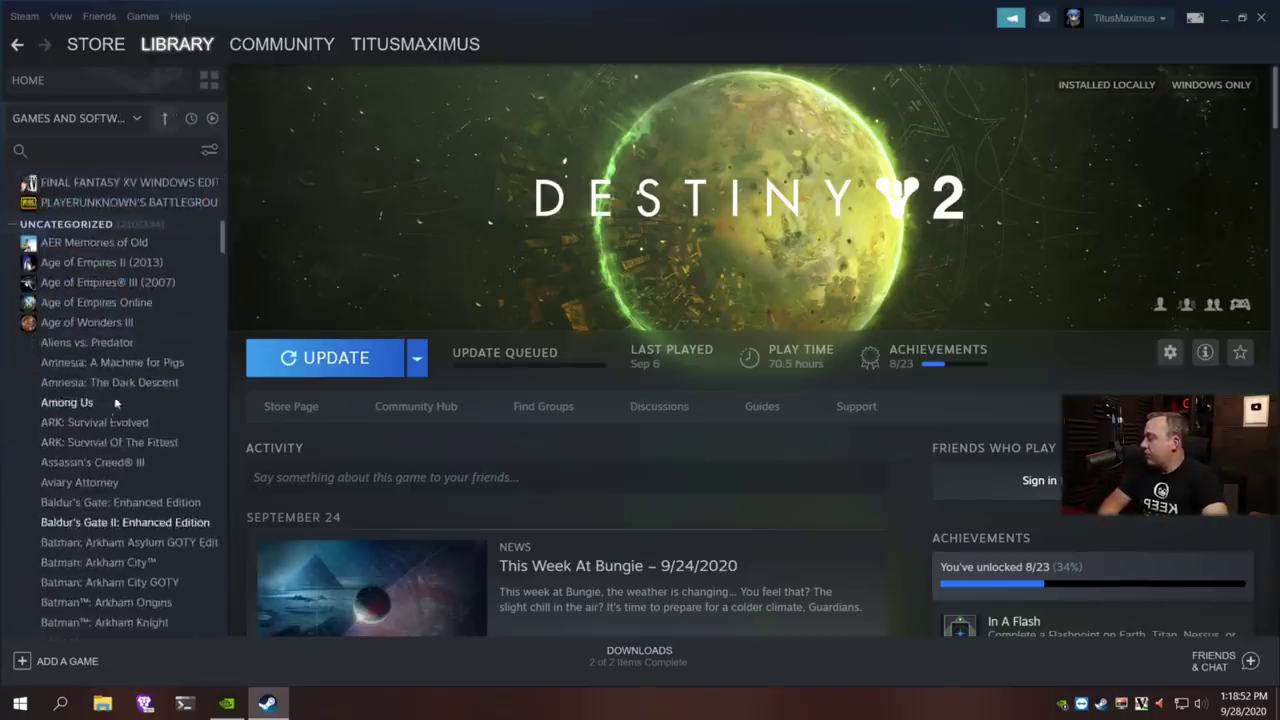
pyautogui.scroll(-3, 112, 396)
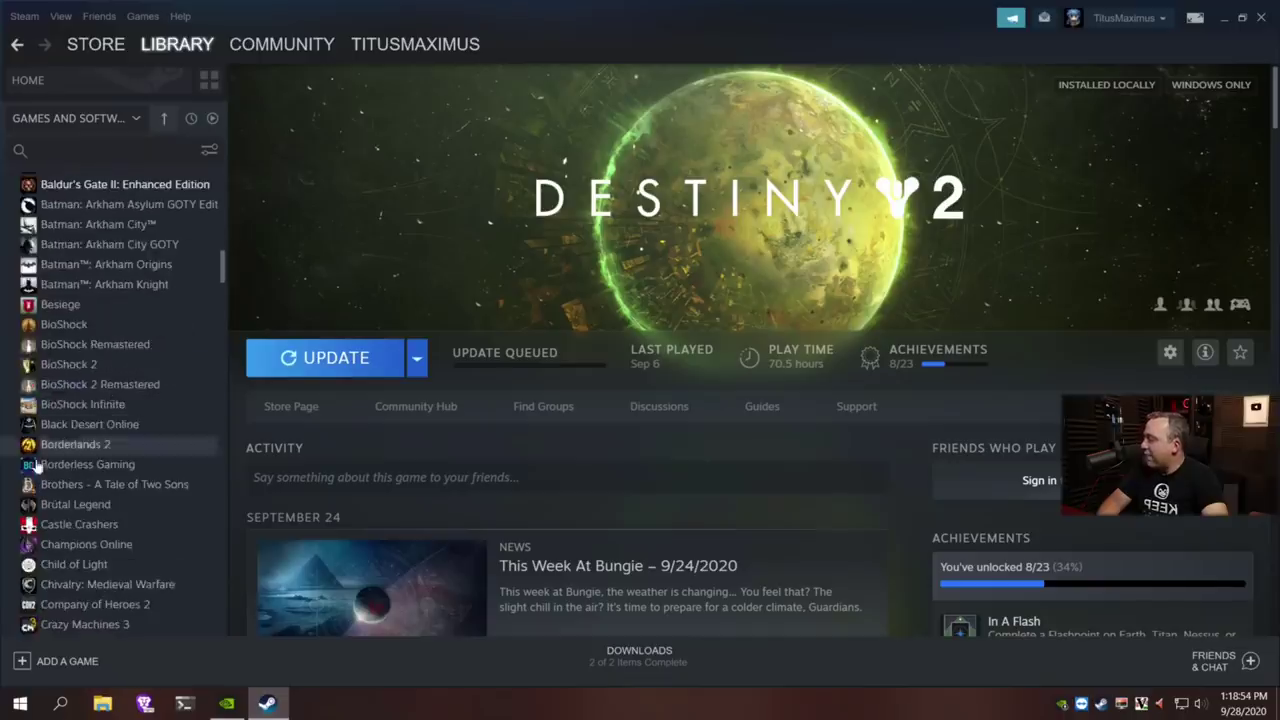
pyautogui.scroll(-6, 70, 430)
pyautogui.scroll(-5, 110, 380)
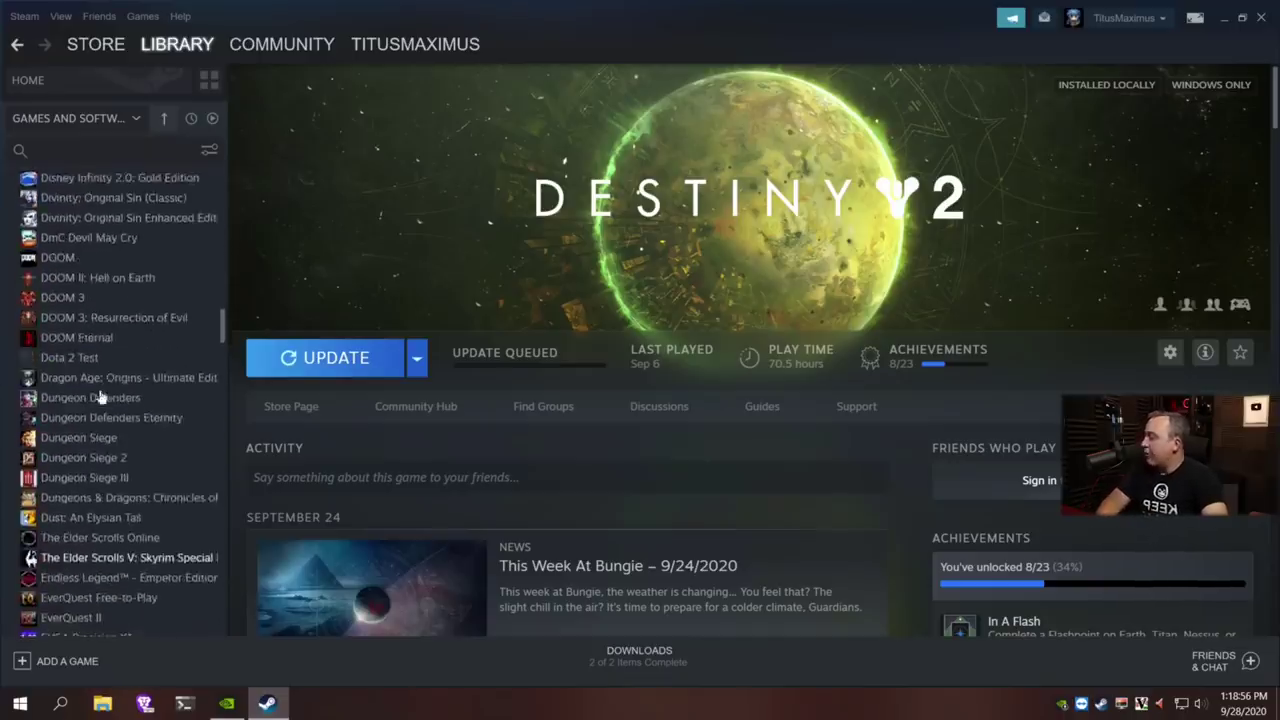
pyautogui.scroll(-5, 195, 360)
pyautogui.scroll(20, 190, 300)
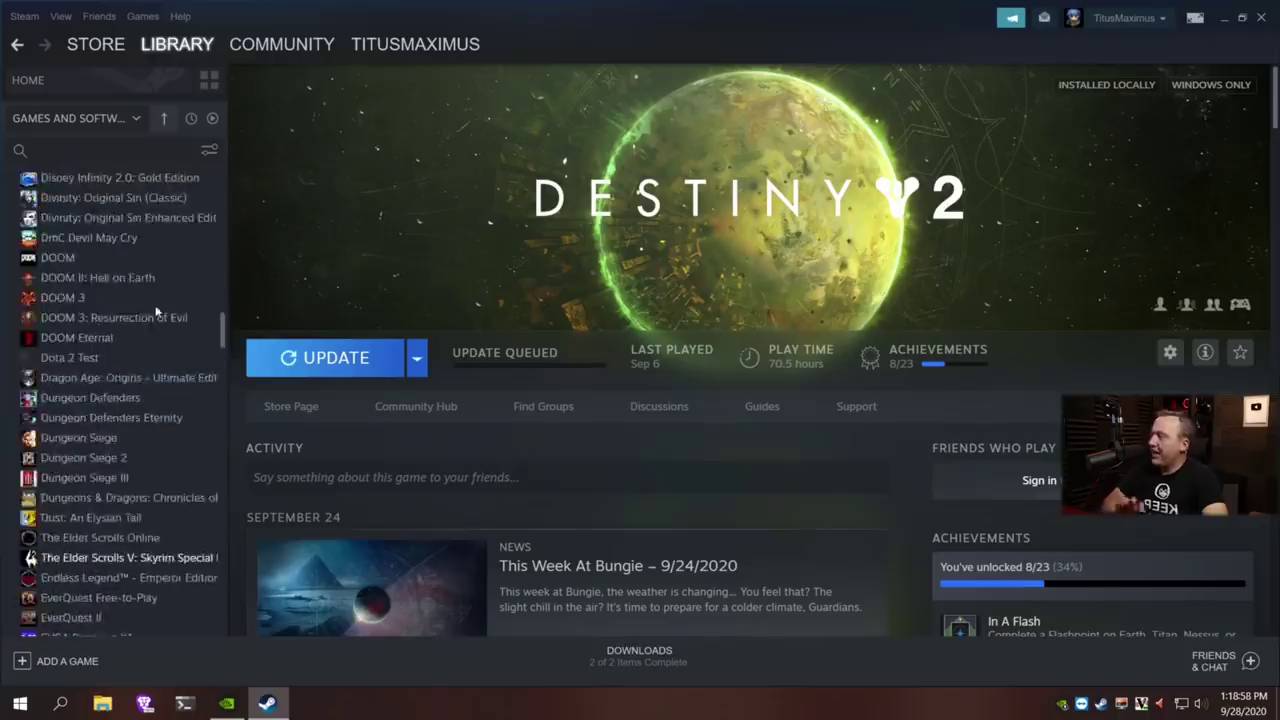
pyautogui.scroll(10, 181, 167)
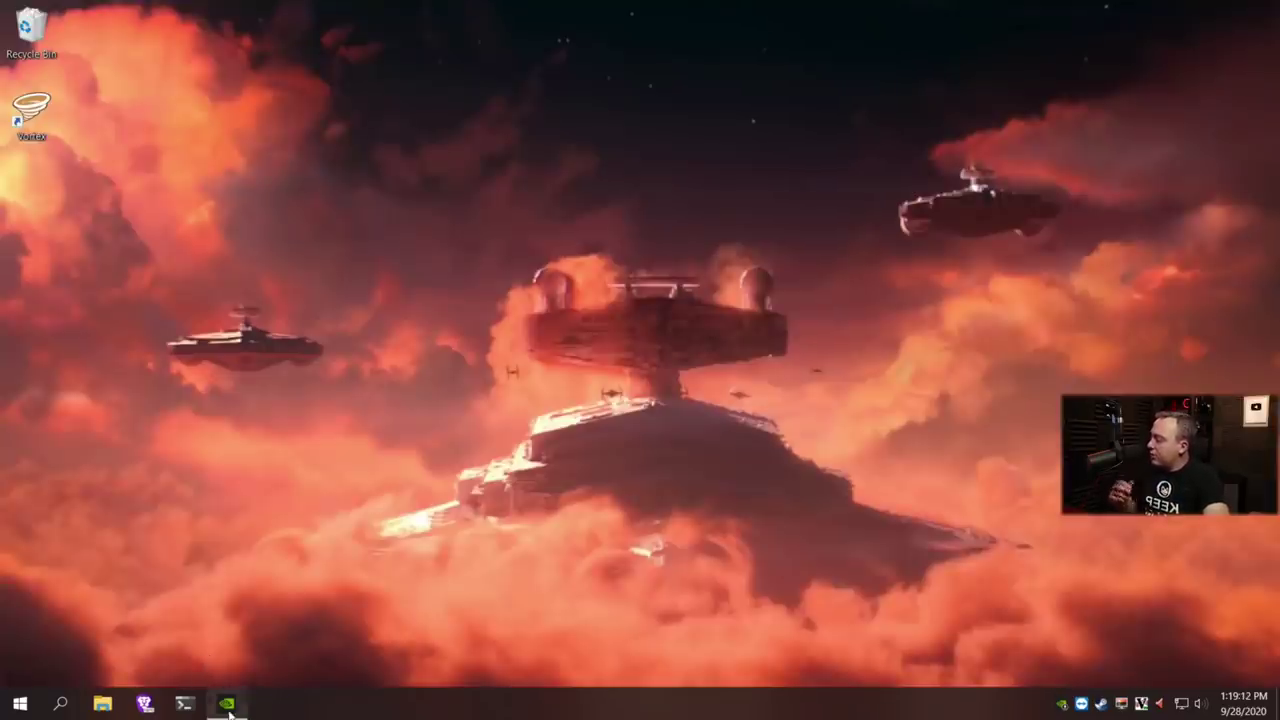
# Step: Switch to GeForce Experience and review the games listed on its home page
pyautogui.click(227, 703)
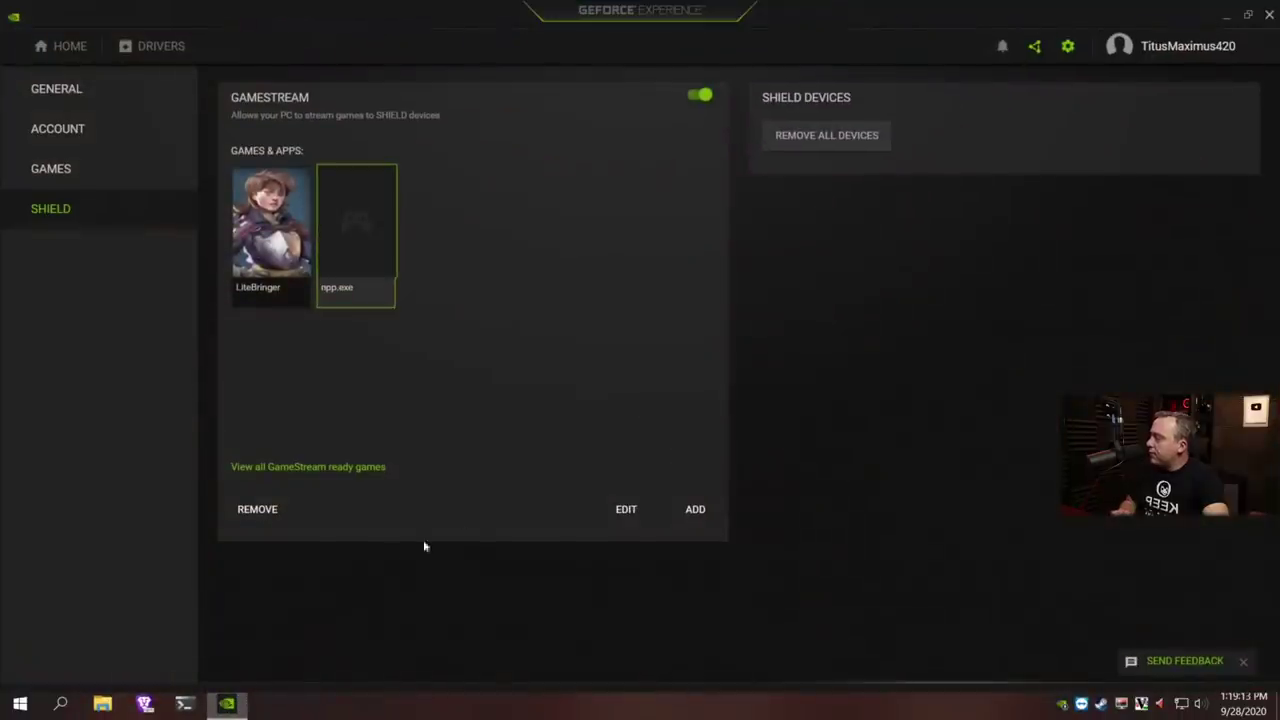
pyautogui.click(45, 46)
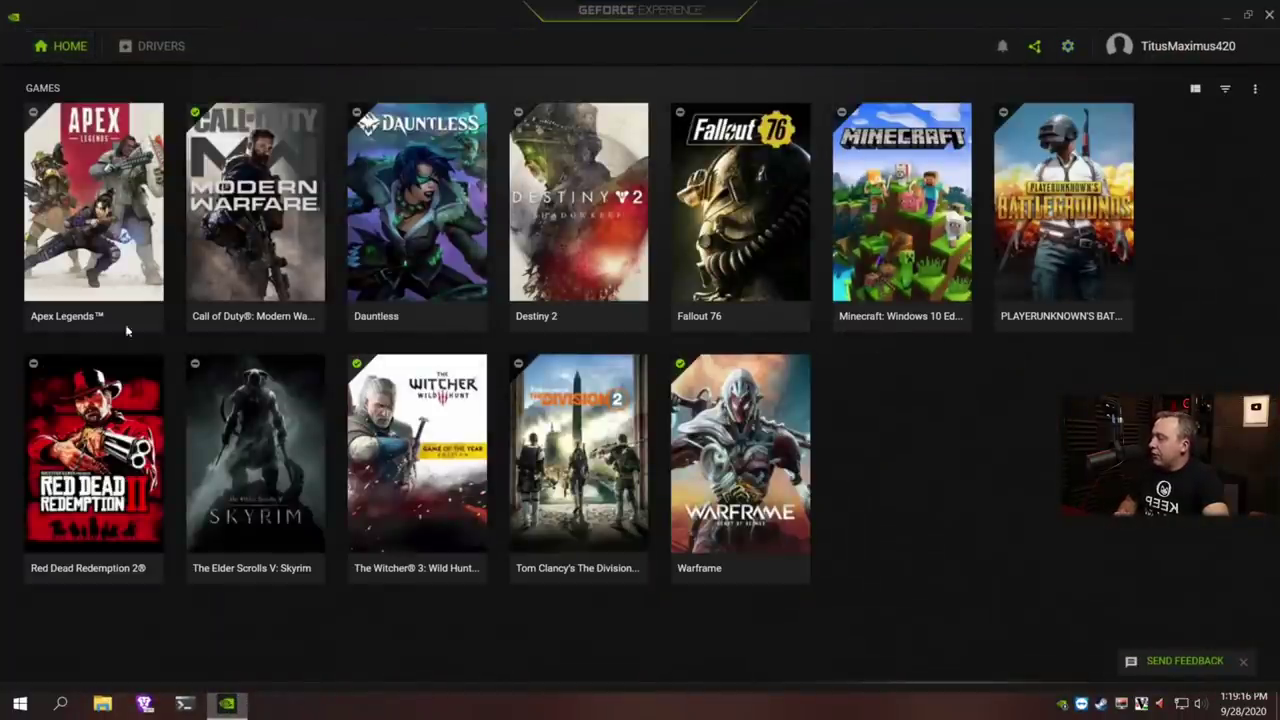
pyautogui.moveTo(274, 222)
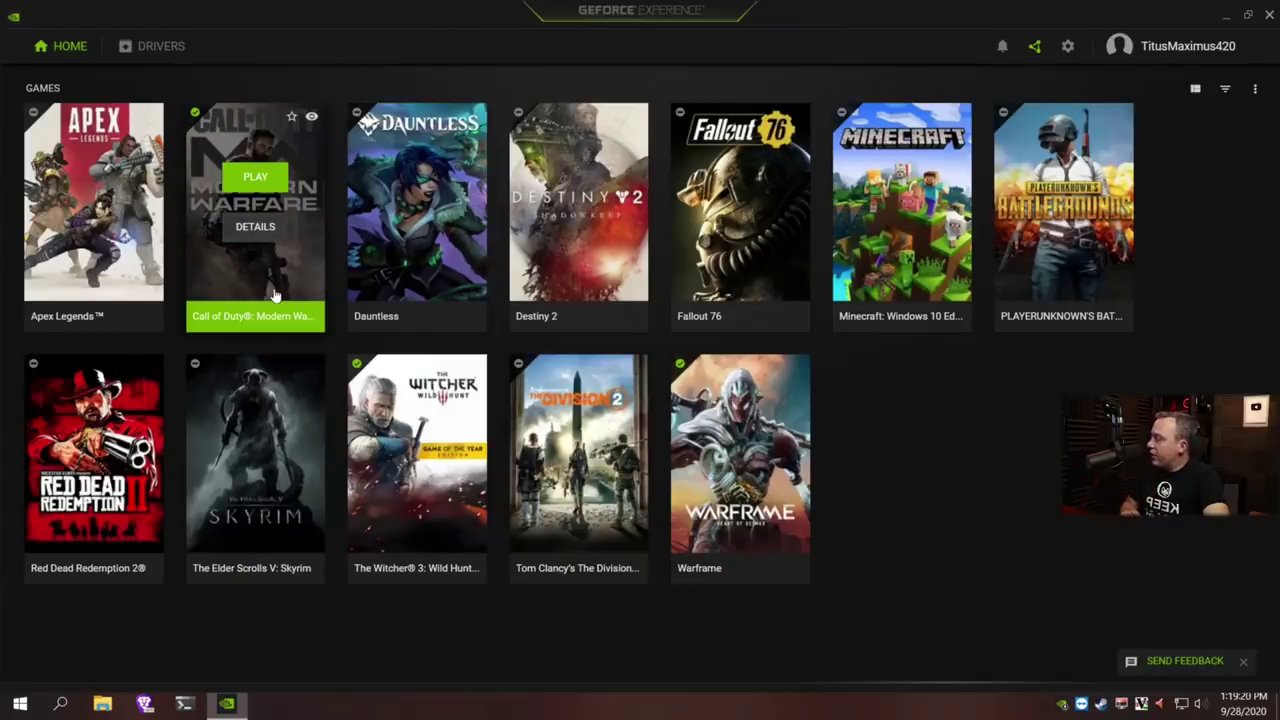
pyautogui.moveTo(95, 192)
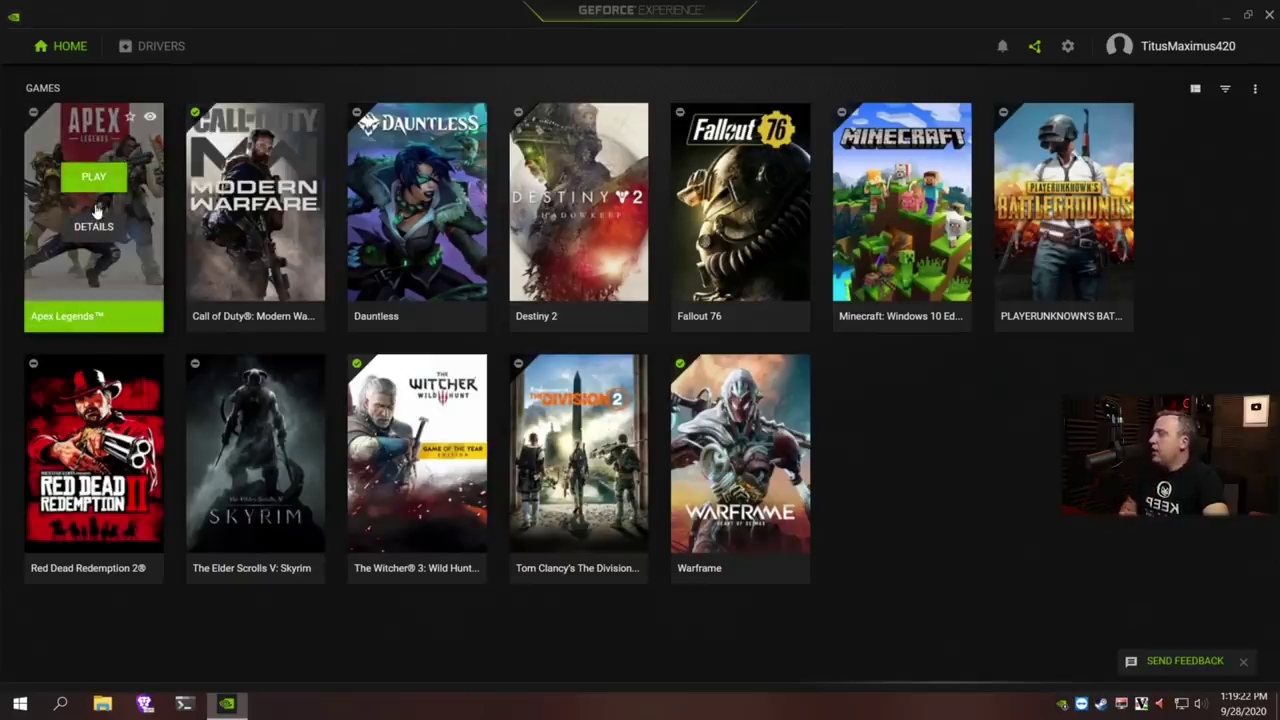
pyautogui.moveTo(455, 208)
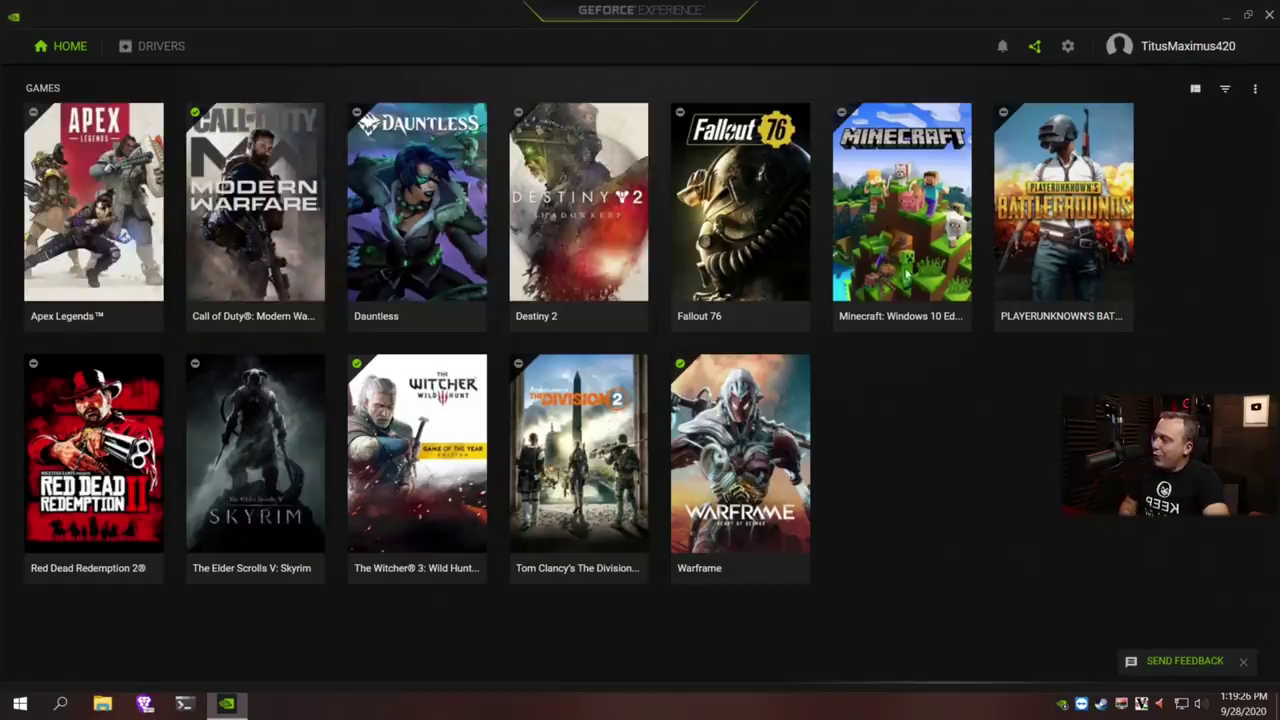
pyautogui.moveTo(562, 432)
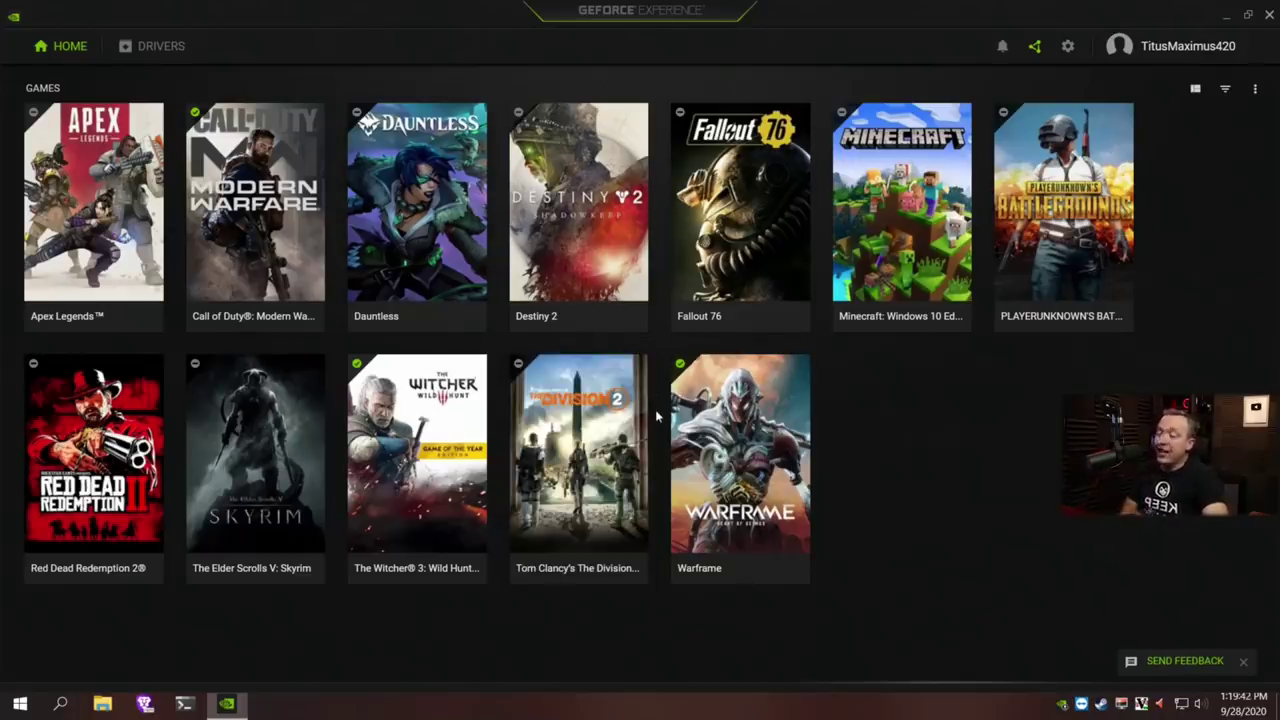
pyautogui.moveTo(700, 450)
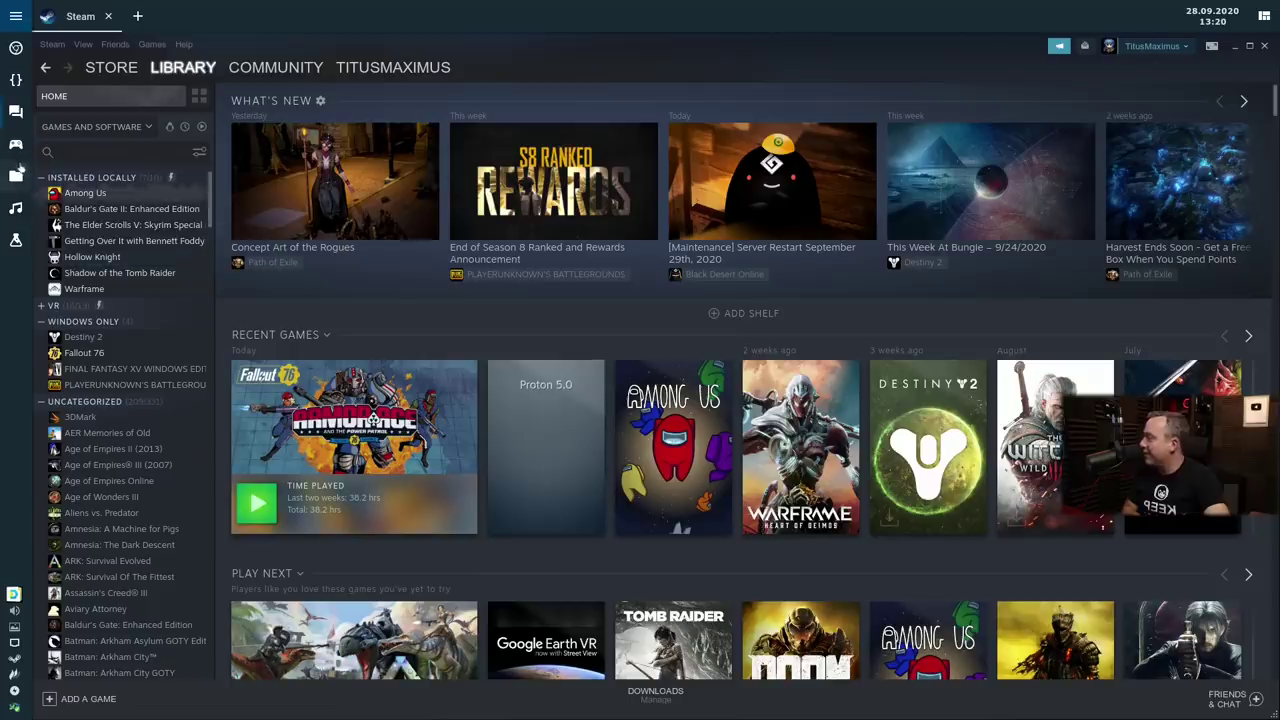
# Step: Switch to the Brave browser and open protondb.com in a new tab
pyautogui.click(14, 49)
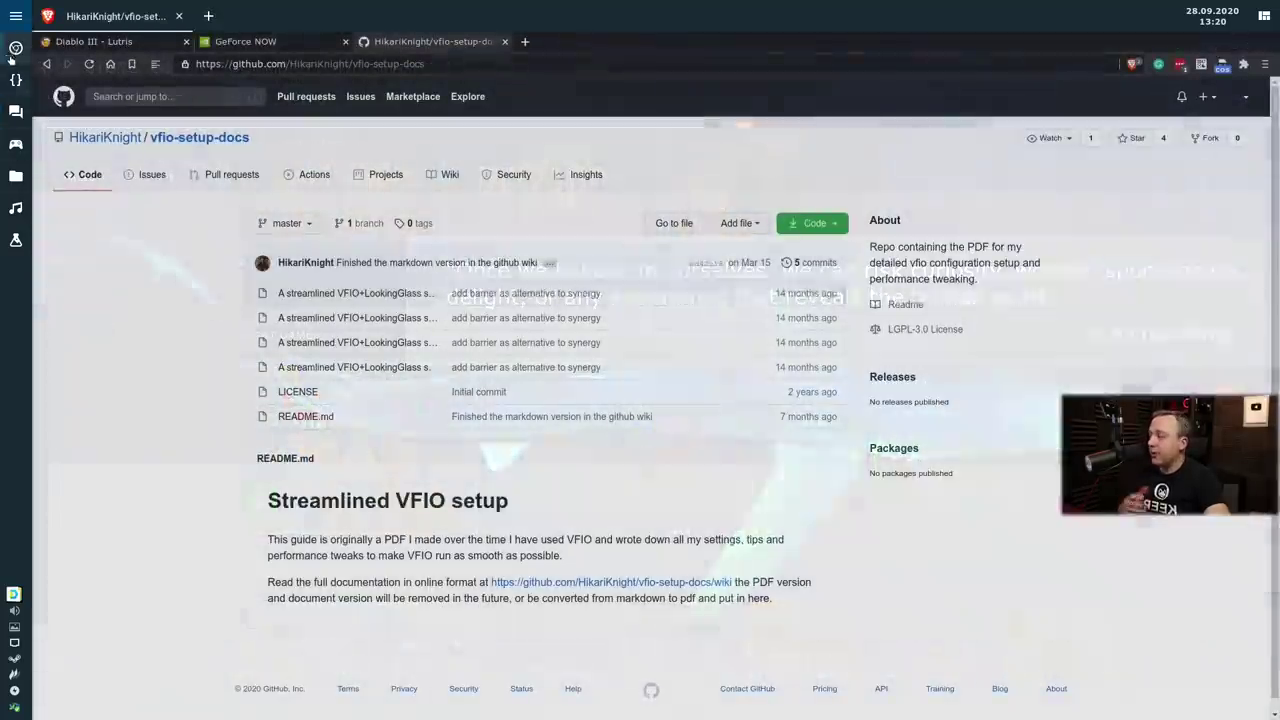
pyautogui.click(524, 43)
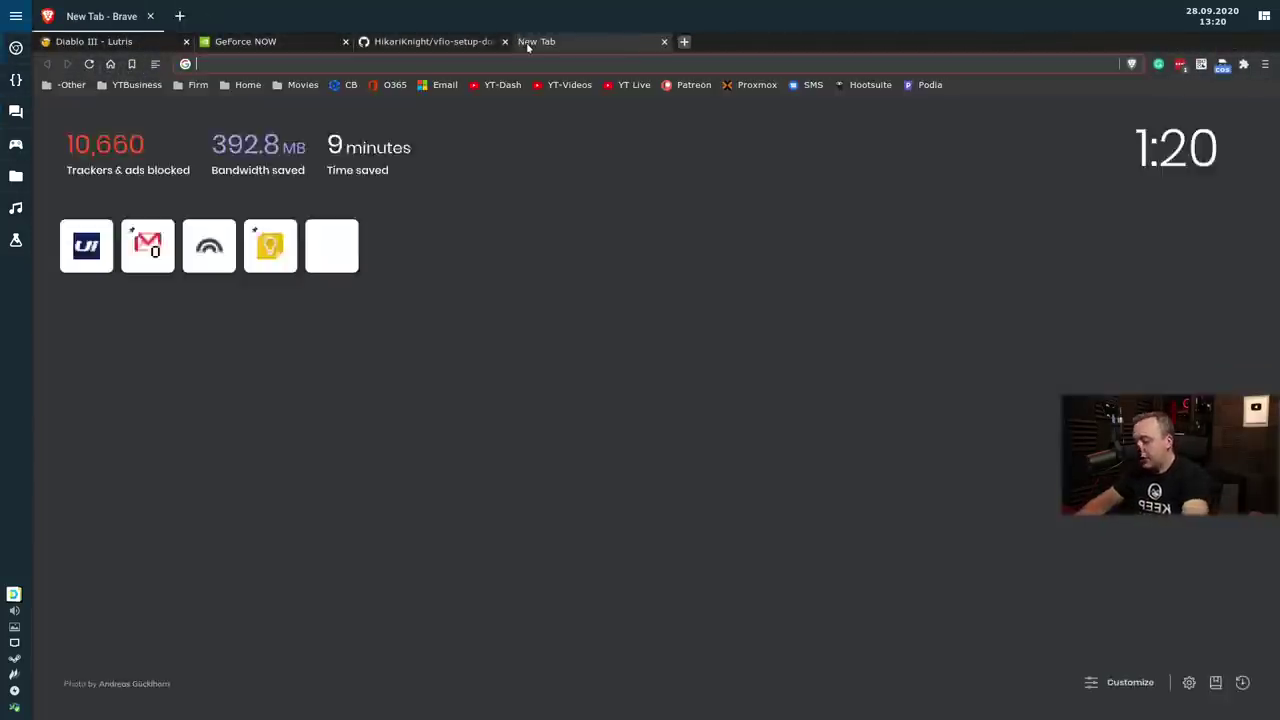
pyautogui.write('protondb.com')
pyautogui.press('Return')
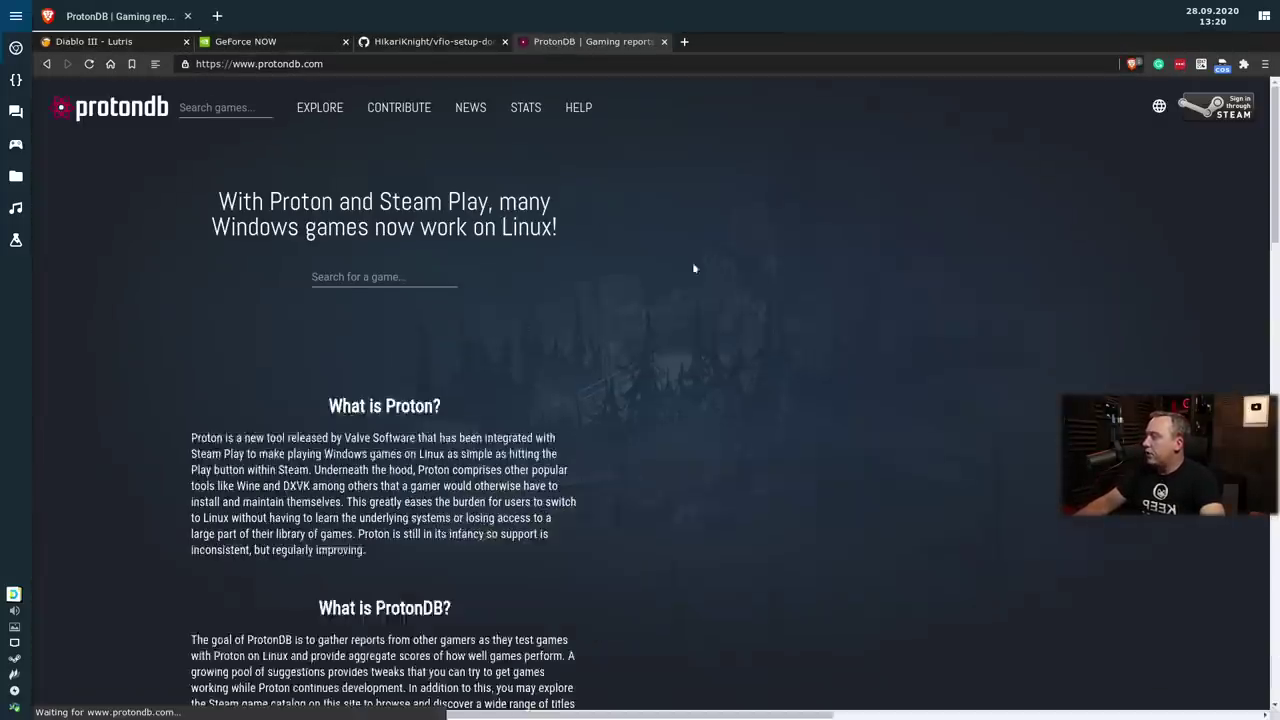
# Step: Search ProtonDB for "diablo 3" and look through the results
pyautogui.click(404, 277)
pyautogui.write('diablo 3')
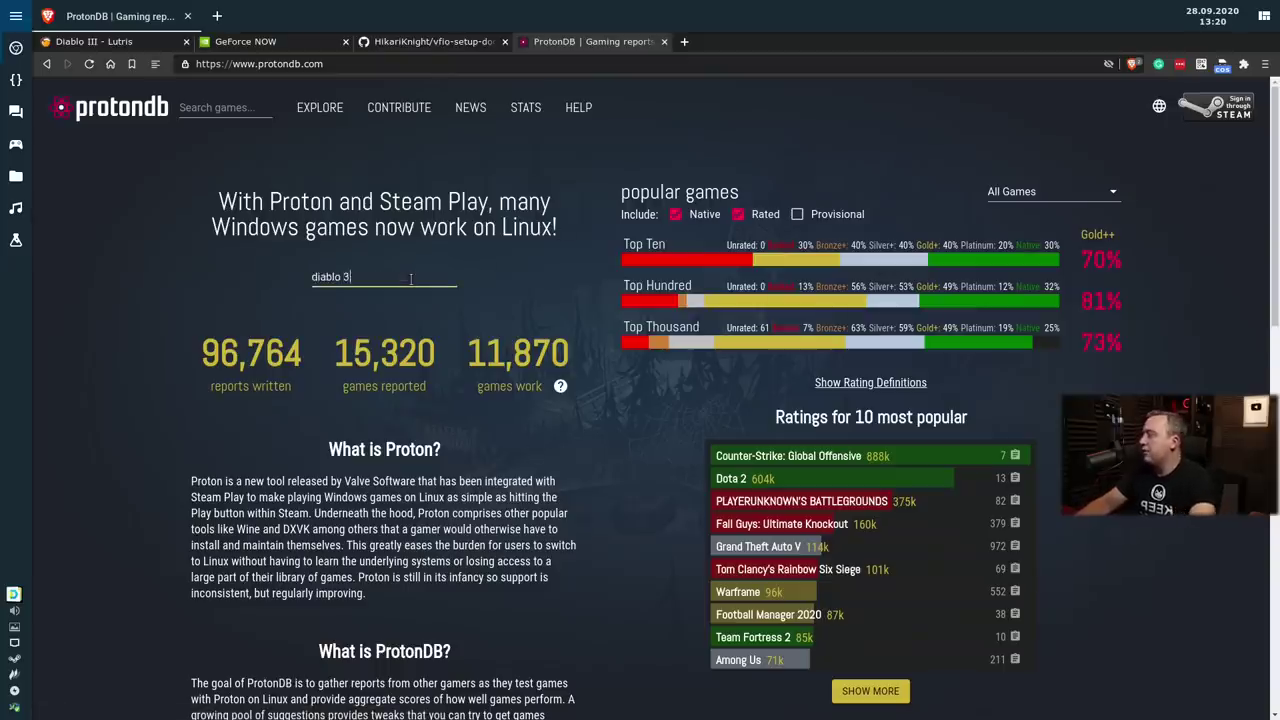
pyautogui.press('Return')
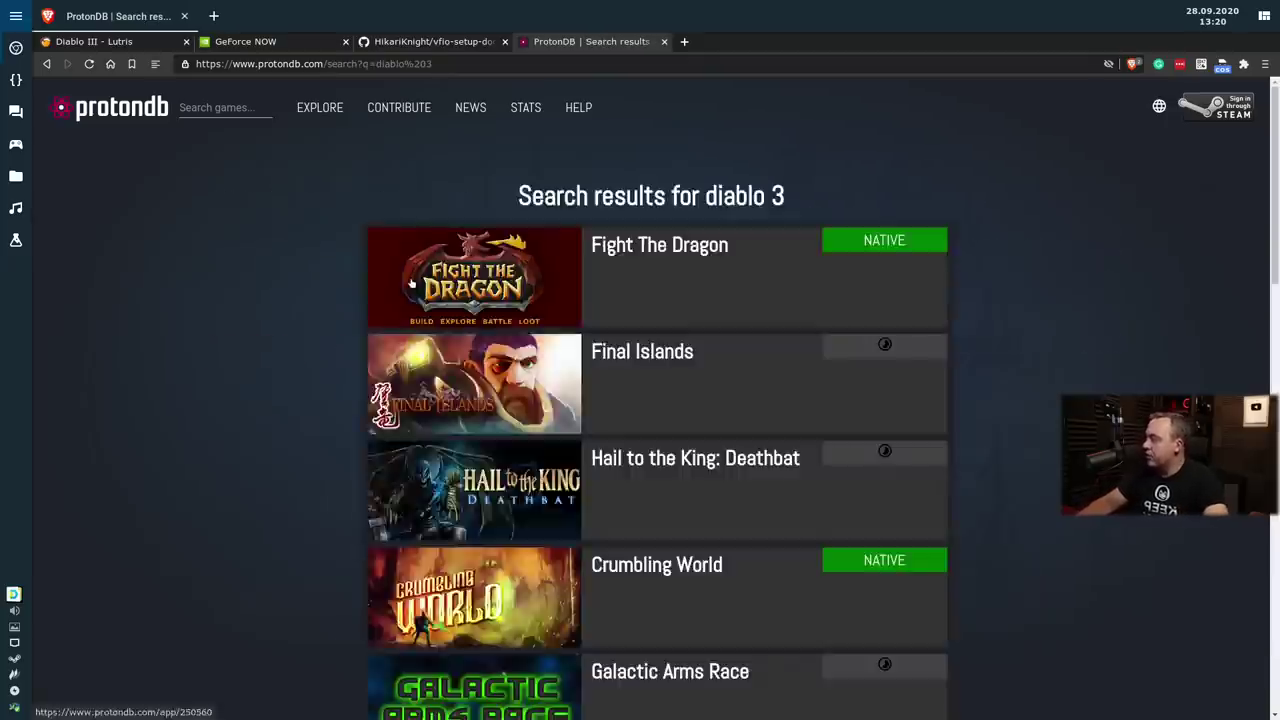
pyautogui.scroll(-1, 662, 349)
pyautogui.scroll(-3, 700, 400)
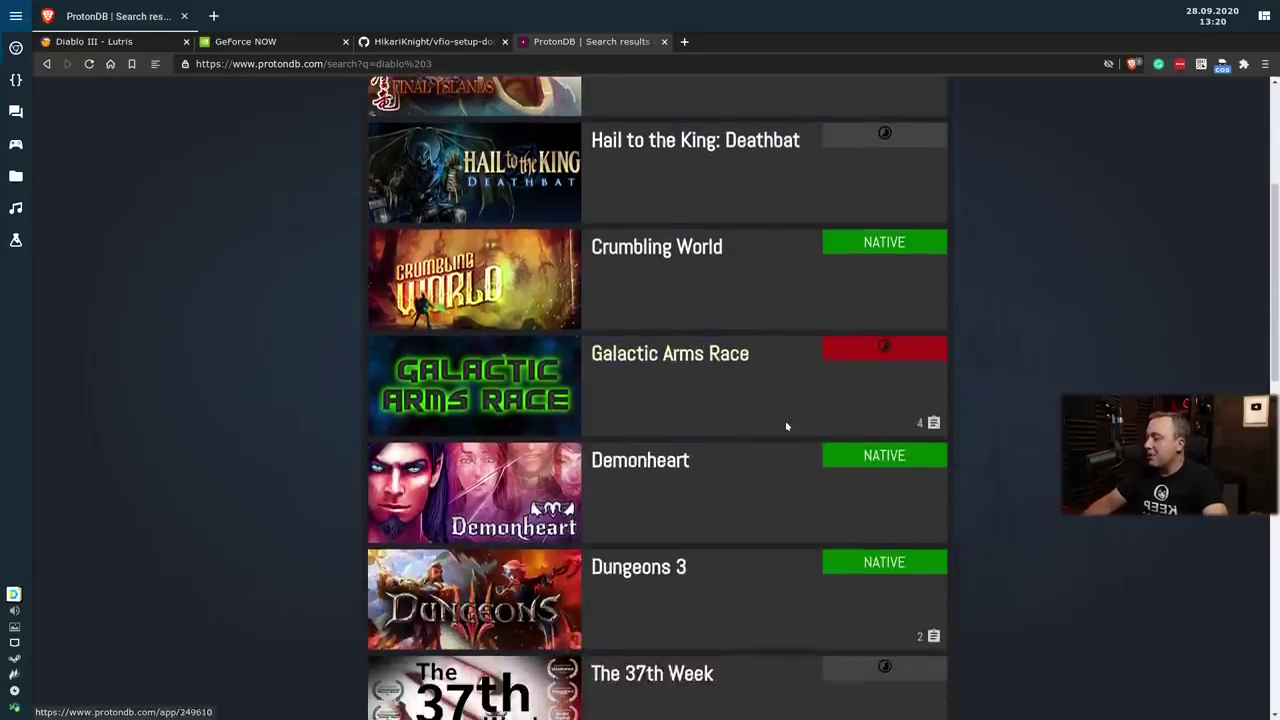
pyautogui.scroll(3, 800, 400)
pyautogui.scroll(1, 802, 365)
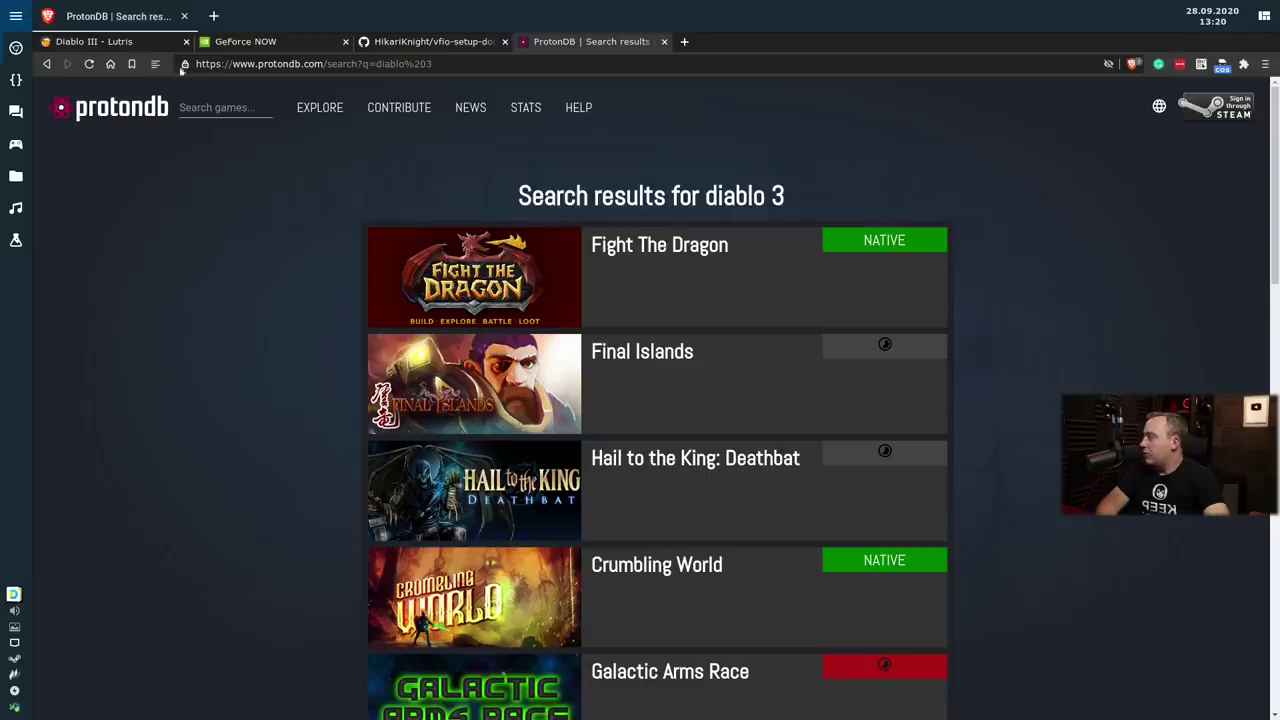
# Step: View the Diablo III page on lutris.net, then switch to Lutris and inspect the Diablo III, Minecraft, Star Wars Galaxies and Darksiders entries
pyautogui.click(121, 43)
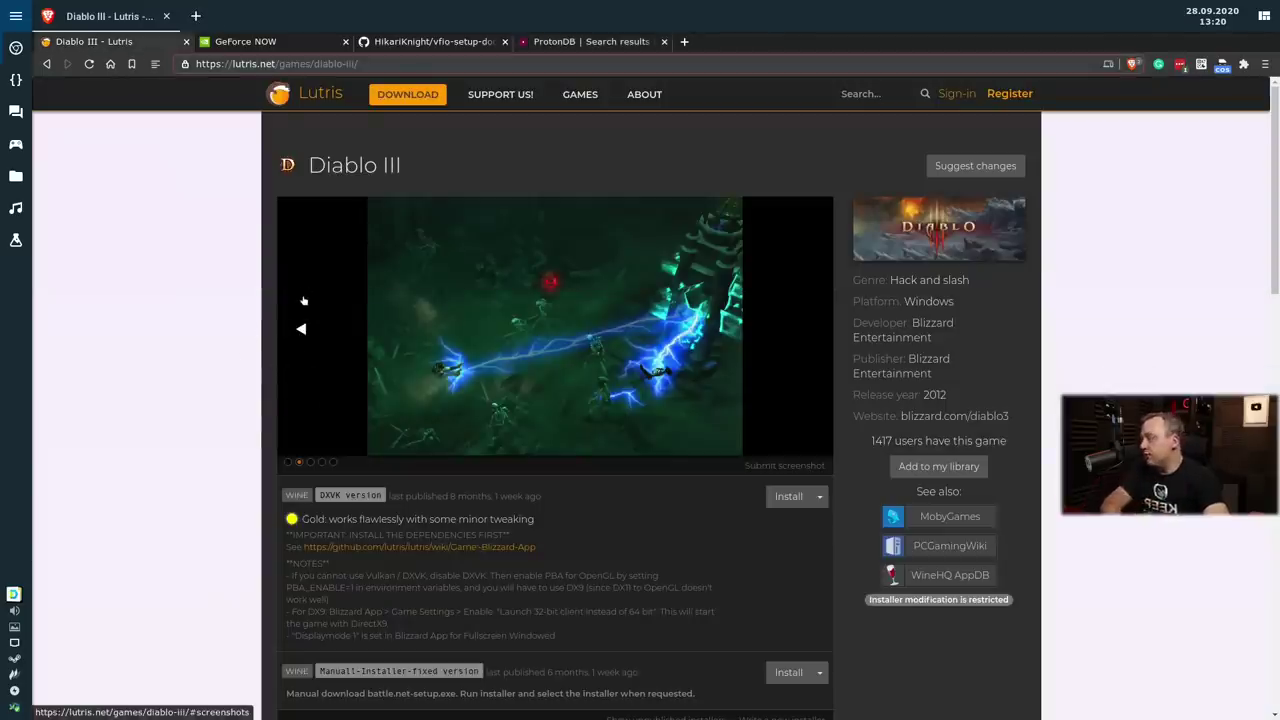
pyautogui.click(16, 80)
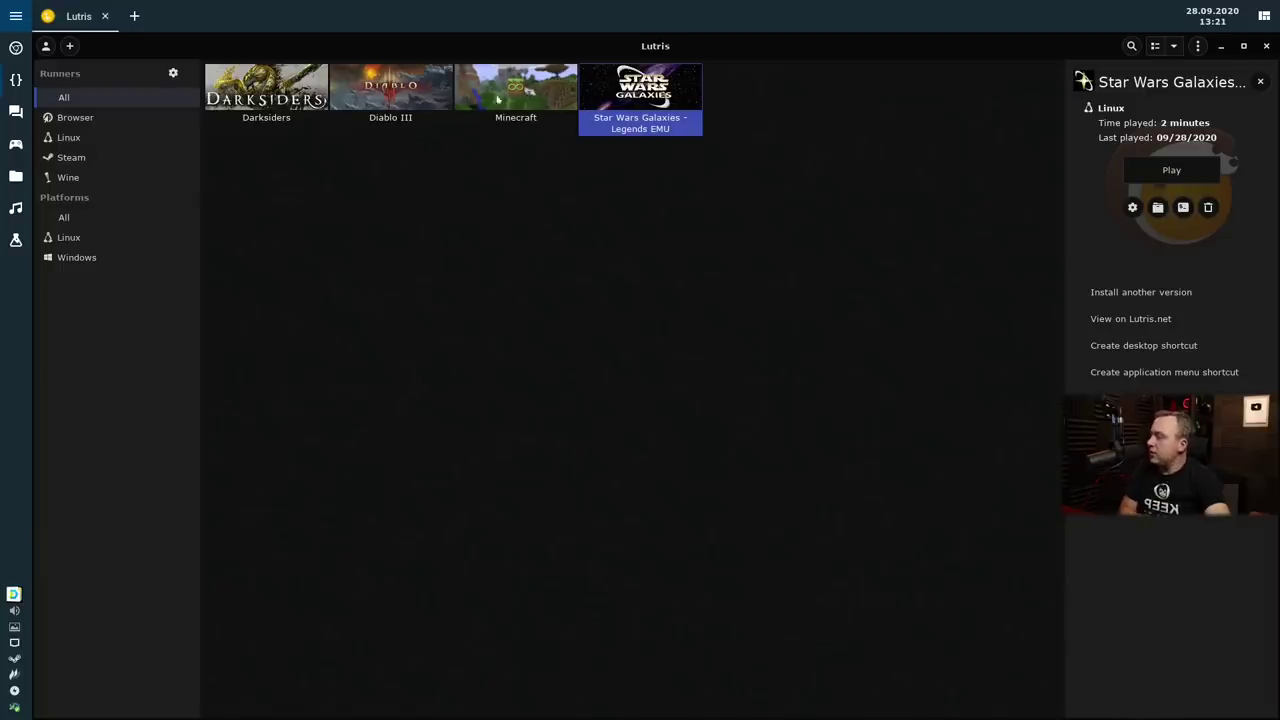
pyautogui.click(397, 97)
pyautogui.click(507, 97)
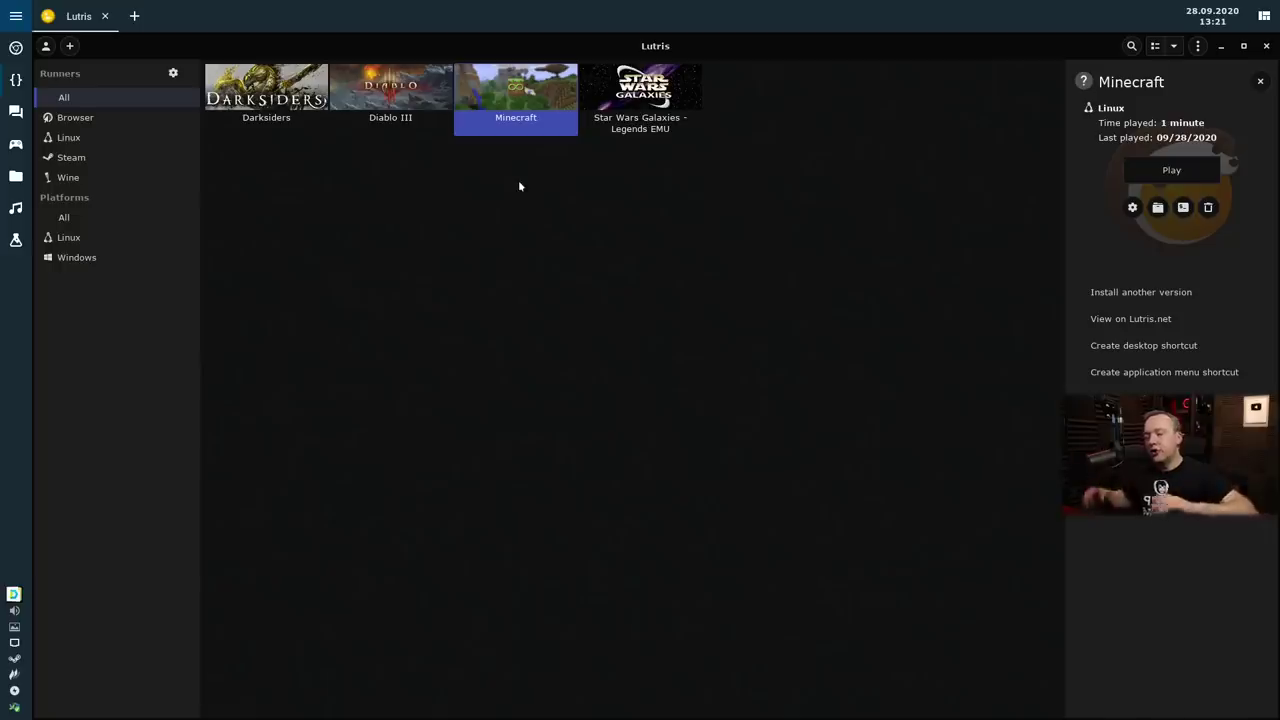
pyautogui.click(412, 115)
pyautogui.click(518, 103)
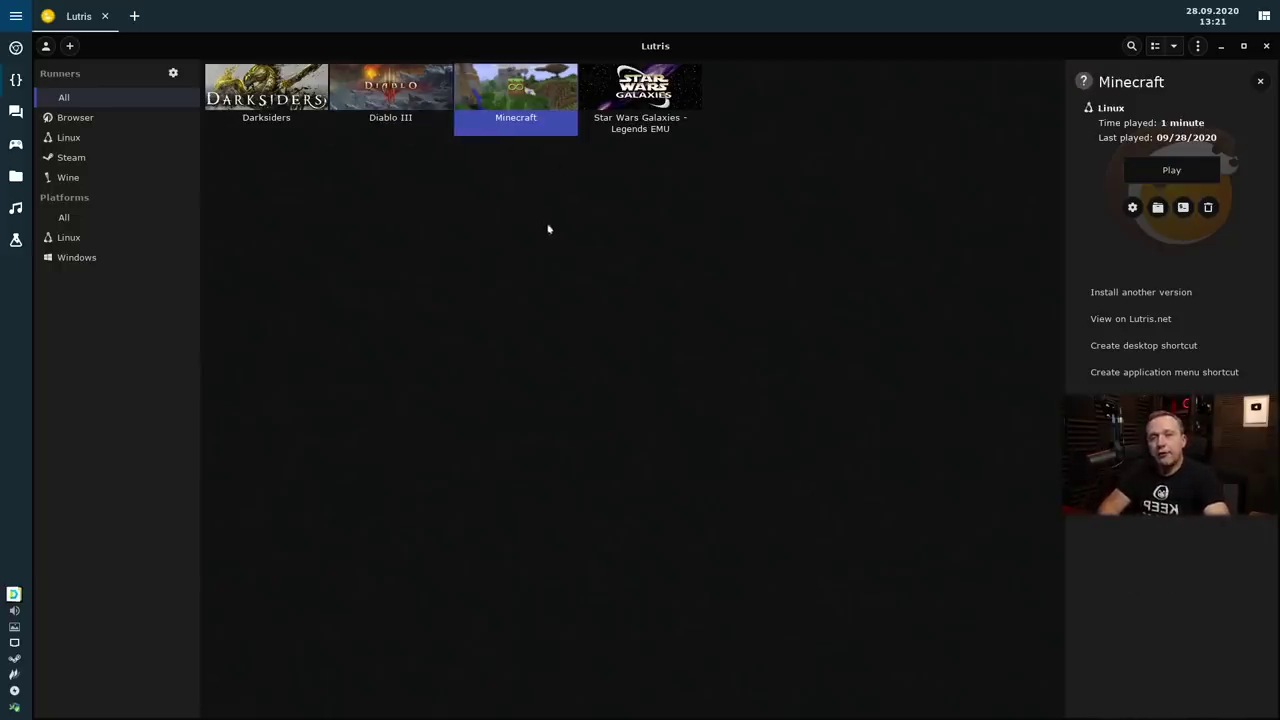
pyautogui.click(631, 99)
pyautogui.click(263, 93)
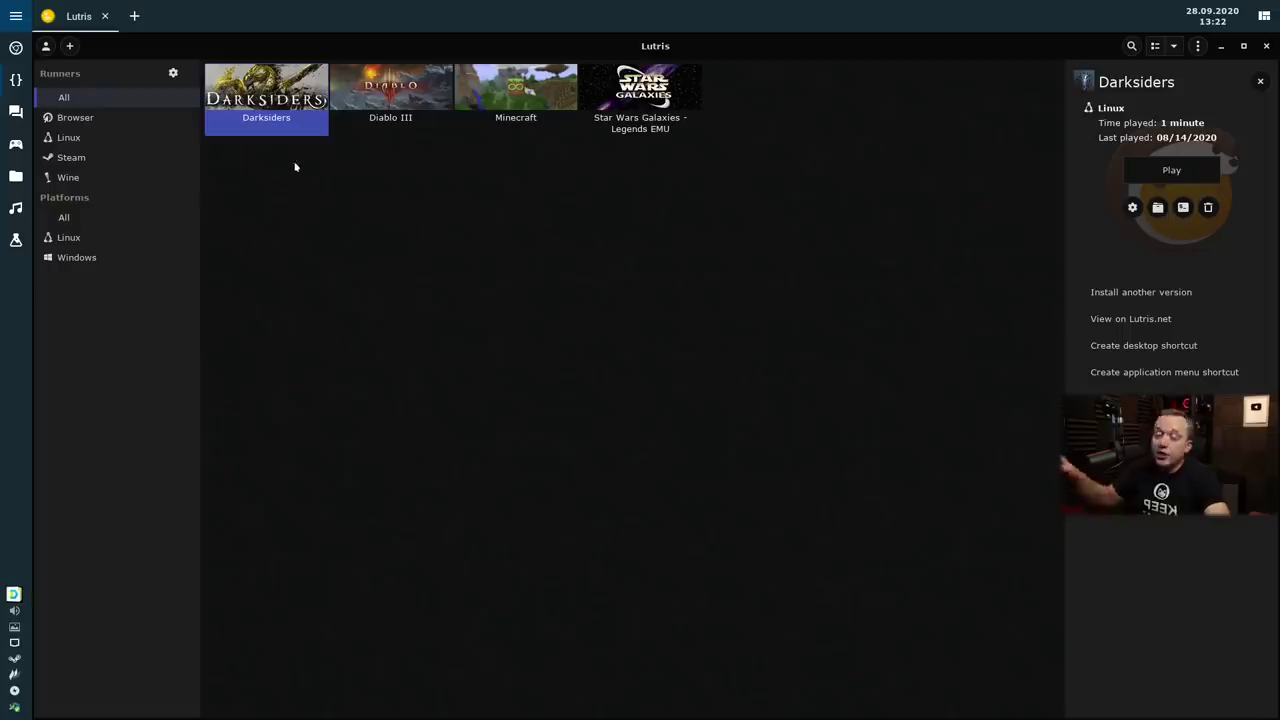
# Step: Launch Star Wars Galaxies - Legends EMU from Lutris and log in to its launcher with the remembered account
pyautogui.click(648, 106)
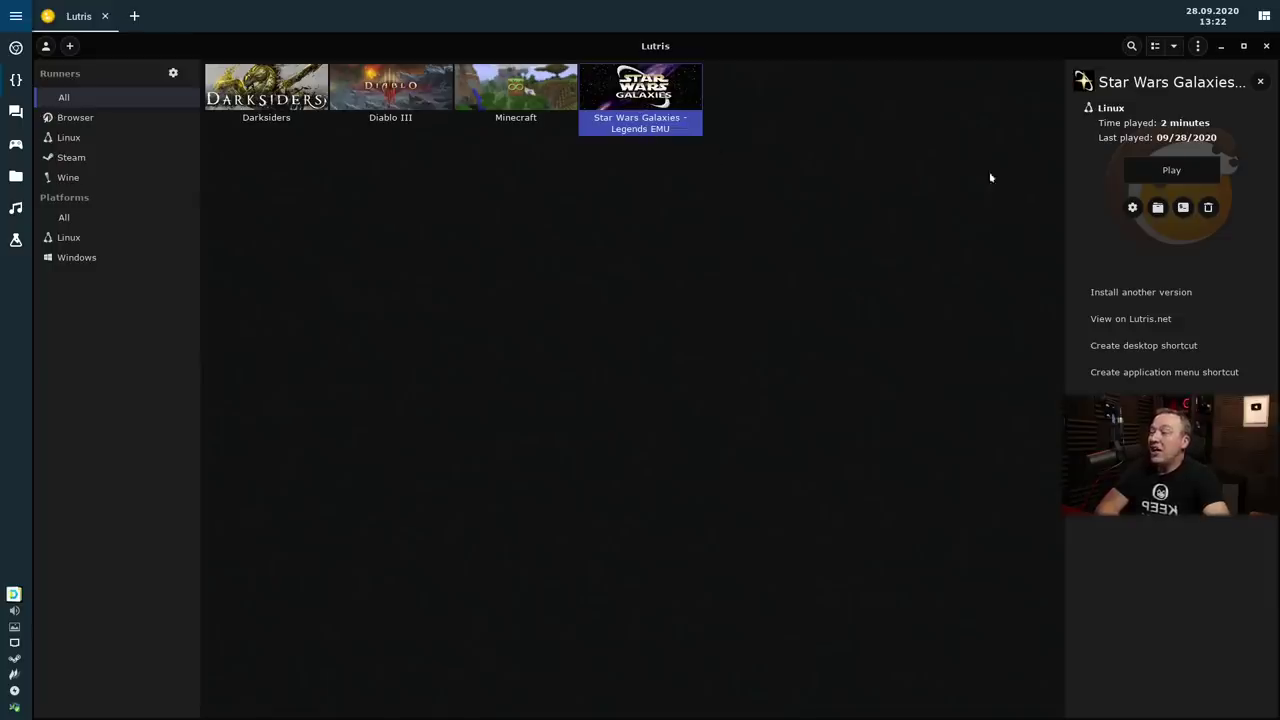
pyautogui.click(1165, 174)
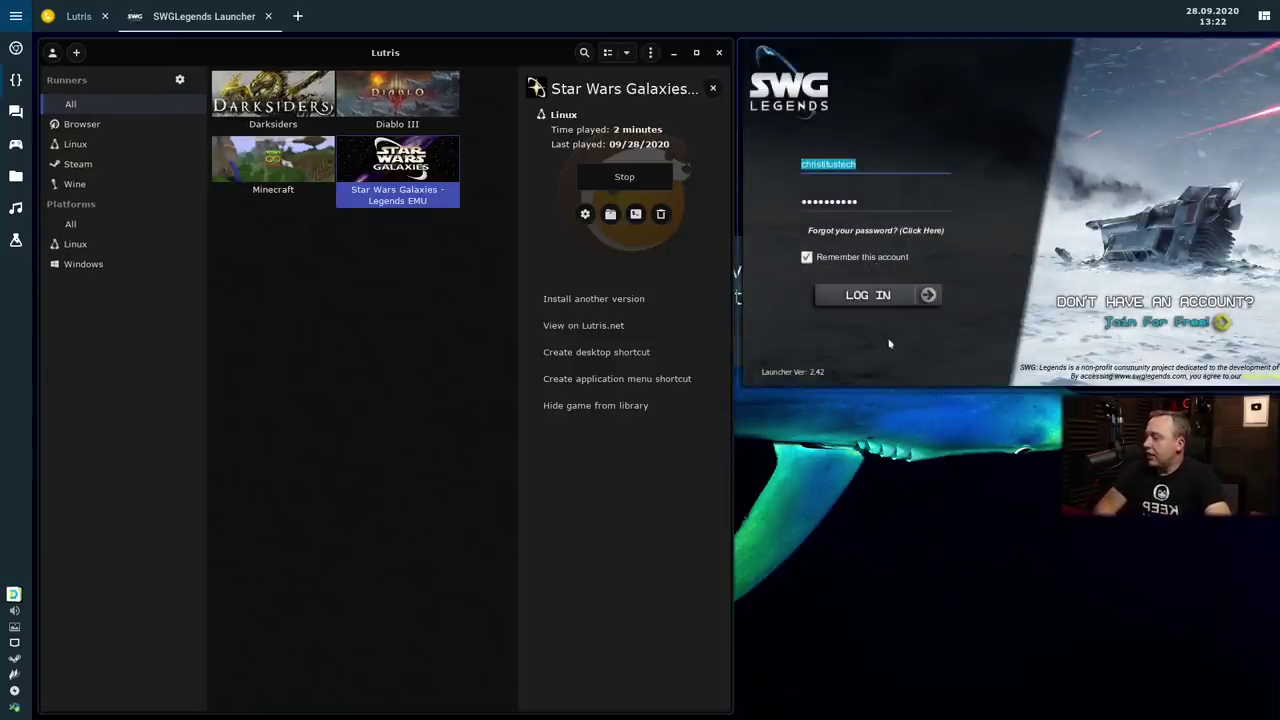
pyautogui.click(870, 296)
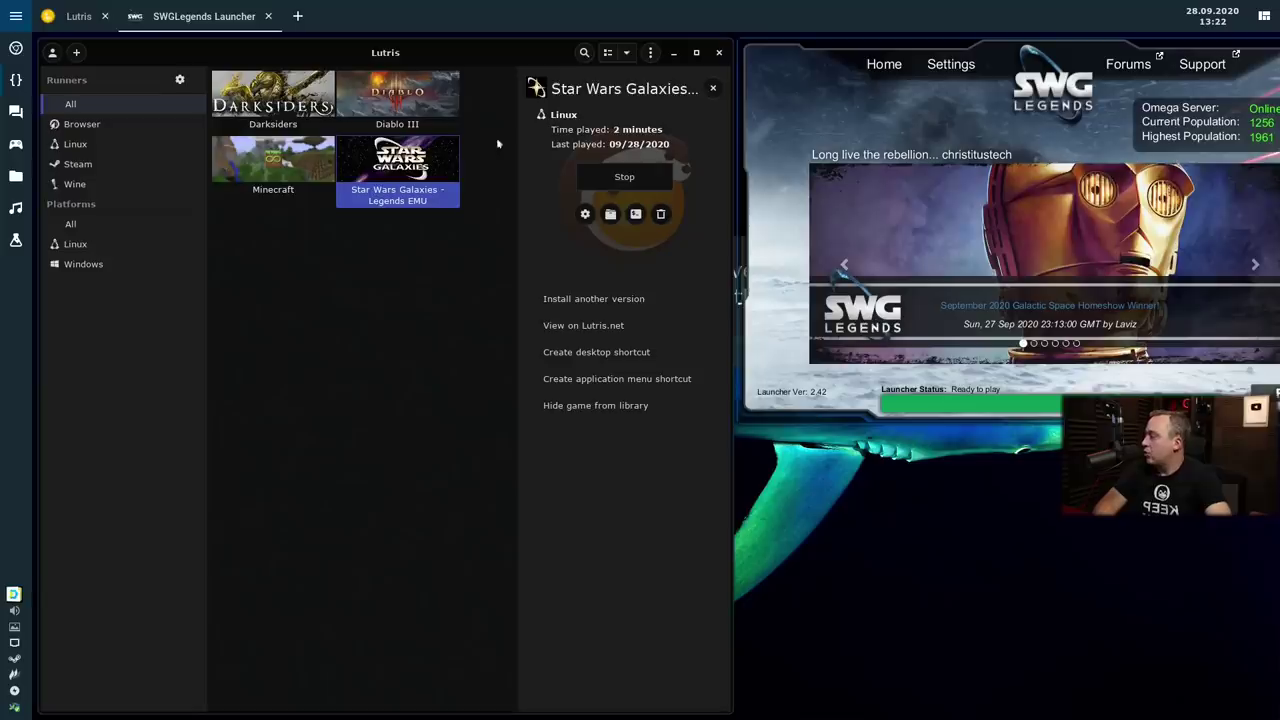
# Step: Minimize the Lutris window and close the SWGLegends Launcher
pyautogui.click(70, 14)
pyautogui.click(70, 14)
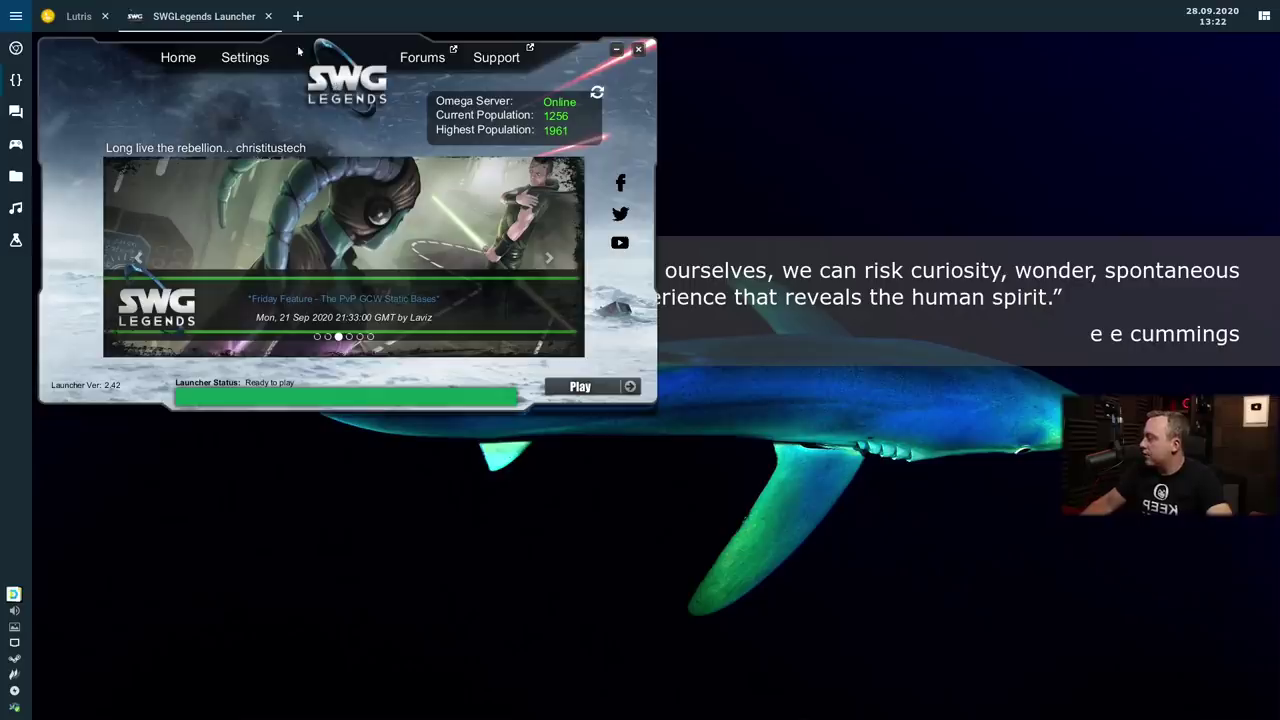
pyautogui.click(268, 17)
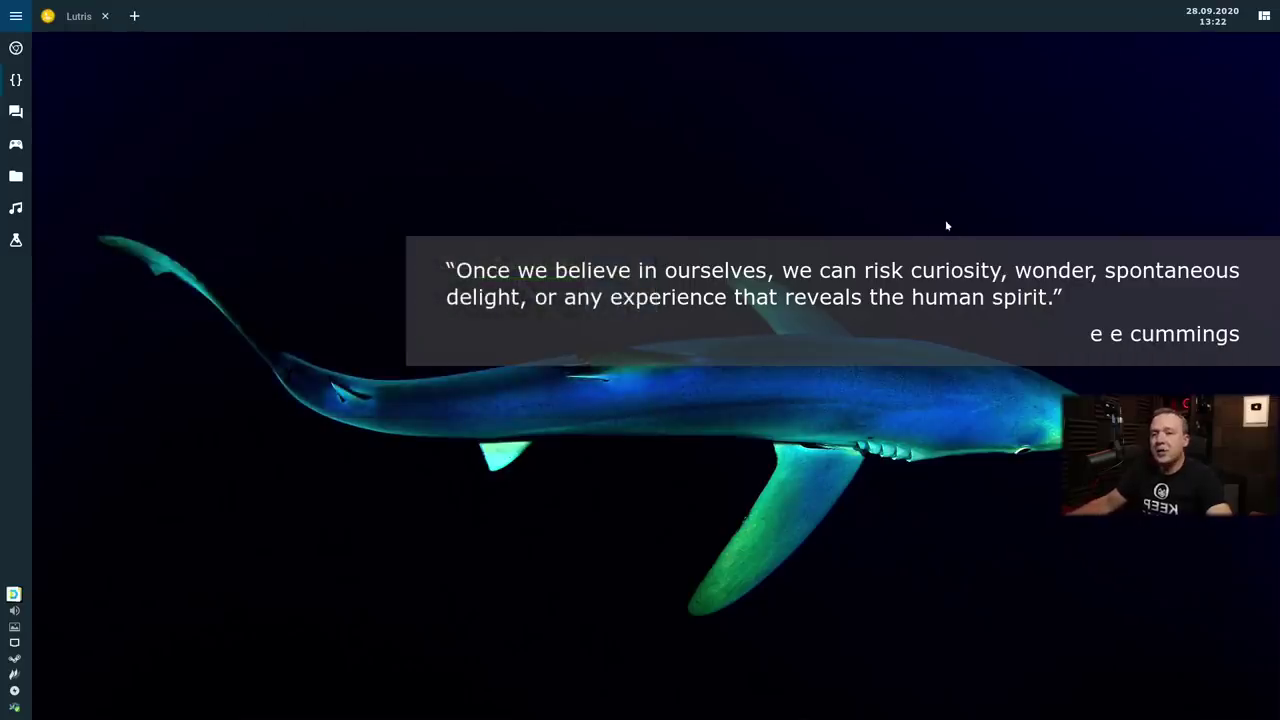
# Step: Print the contents of "/media/games/Games/Star Wars Galaxies/swg.sh" with cat in a new terminal, then close the terminal
pyautogui.hotkey('ctrl', 'alt', 't')
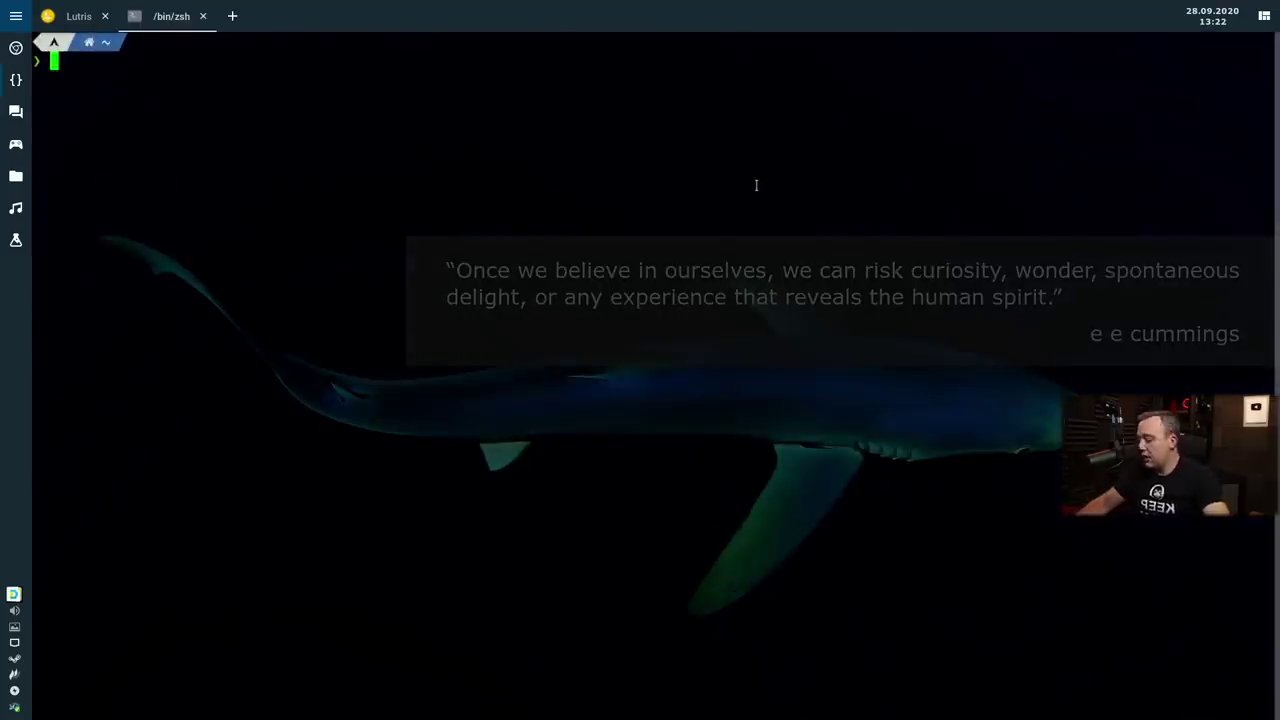
pyautogui.press('Up')
pyautogui.press('Return')
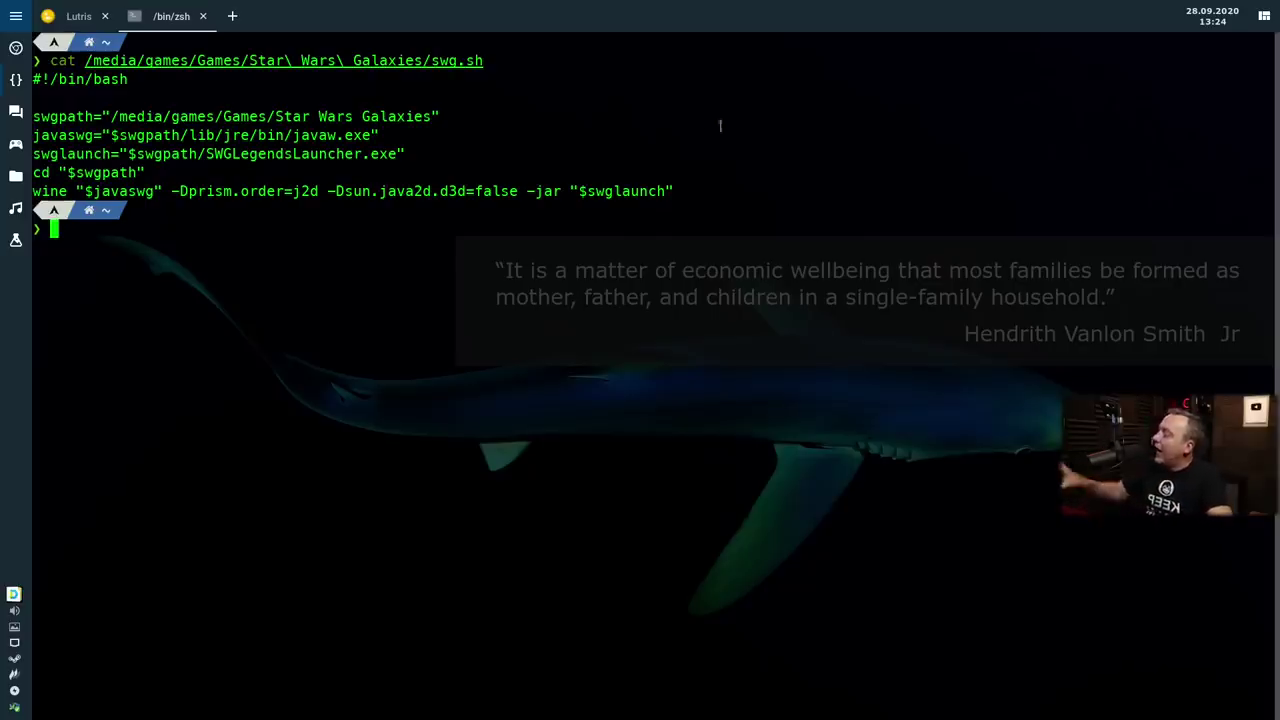
pyautogui.click(202, 16)
# Step: Restore the Lutris window, then switch to the Brave browser and show the open GeForce NOW page
pyautogui.click(78, 16)
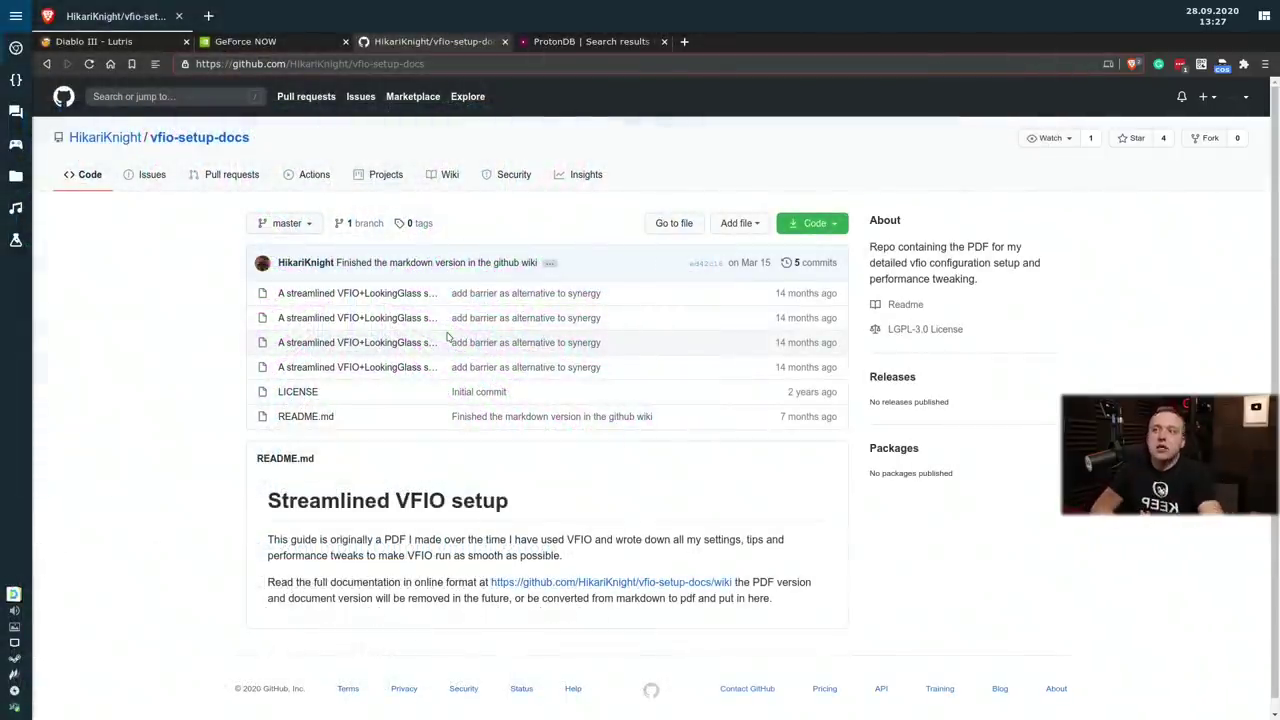
pyautogui.click(250, 42)
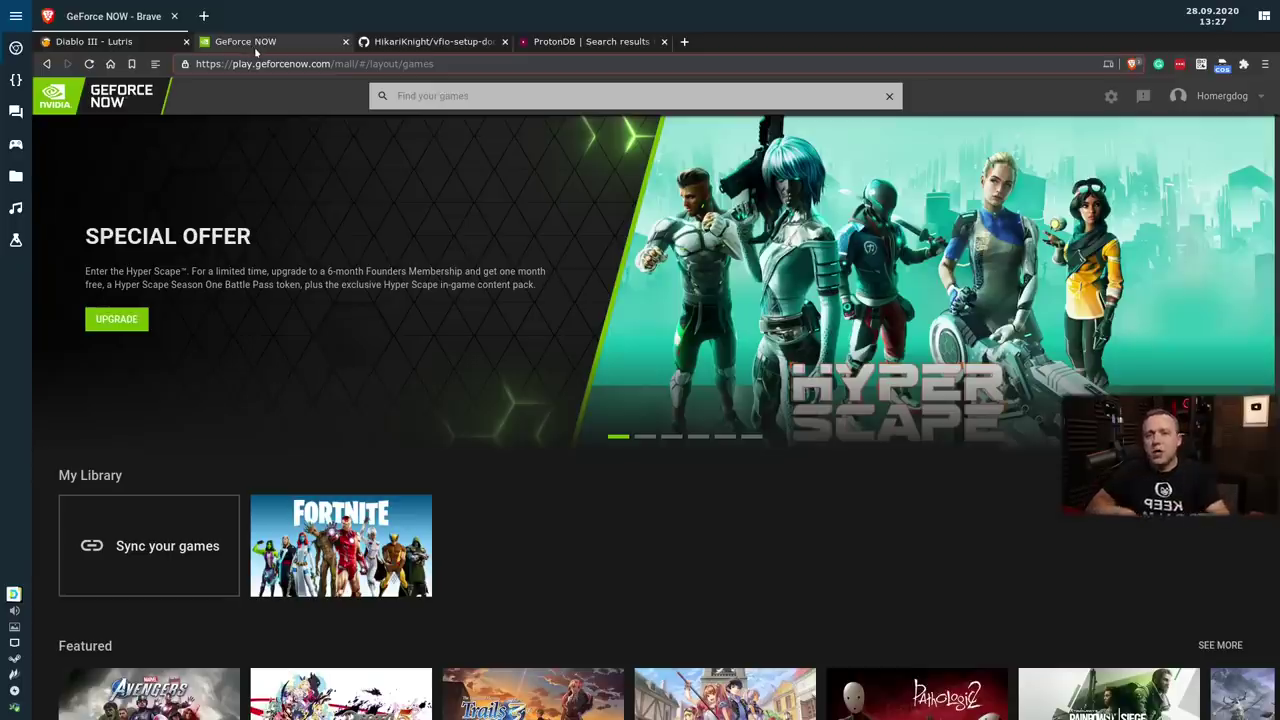